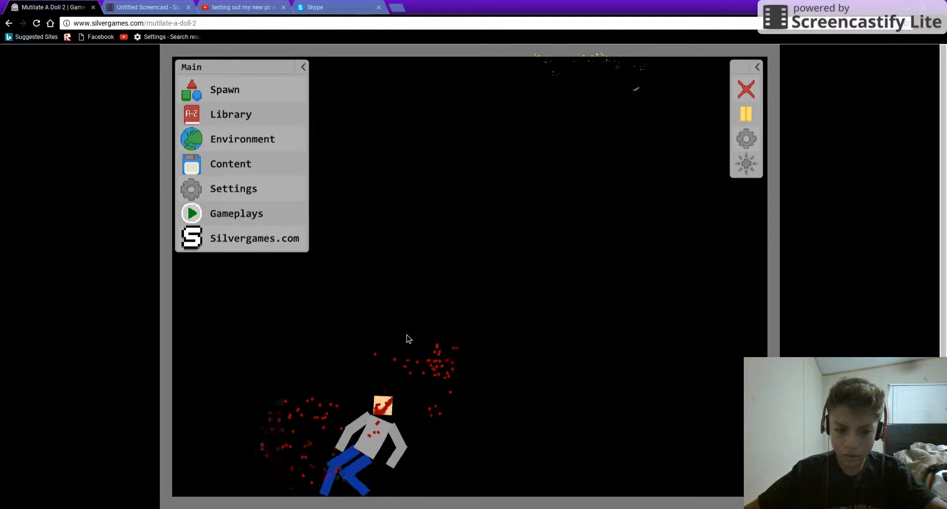
# Reset to a fresh doll and choose the Sharp shuriken power from the Powers list.
pyautogui.click(746, 139)
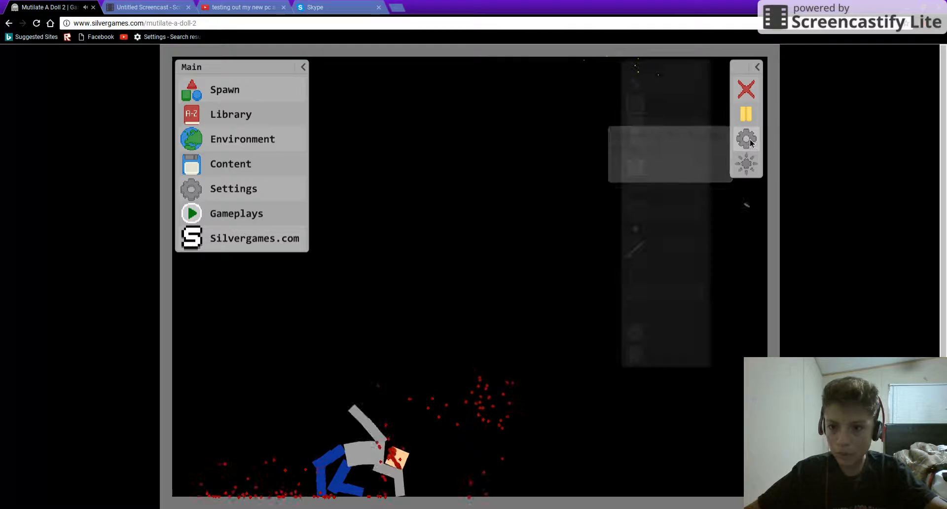
pyautogui.click(746, 89)
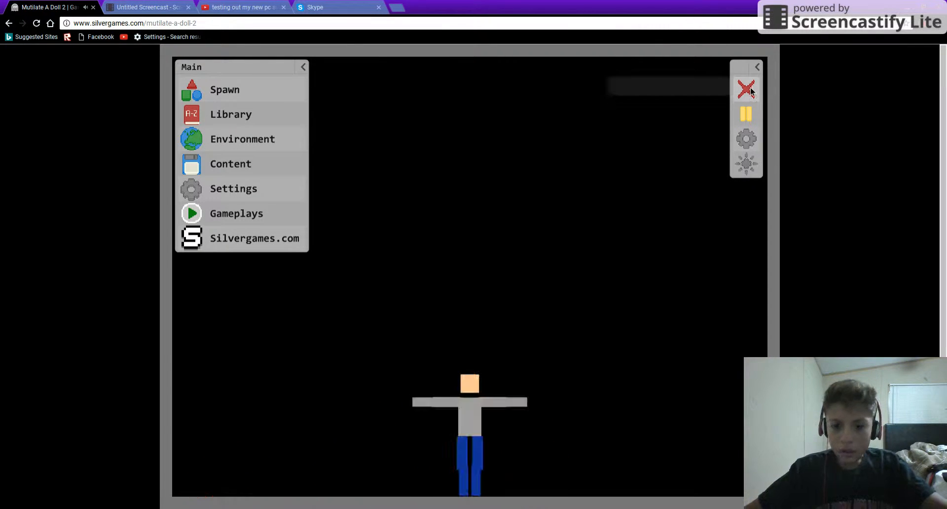
pyautogui.click(748, 165)
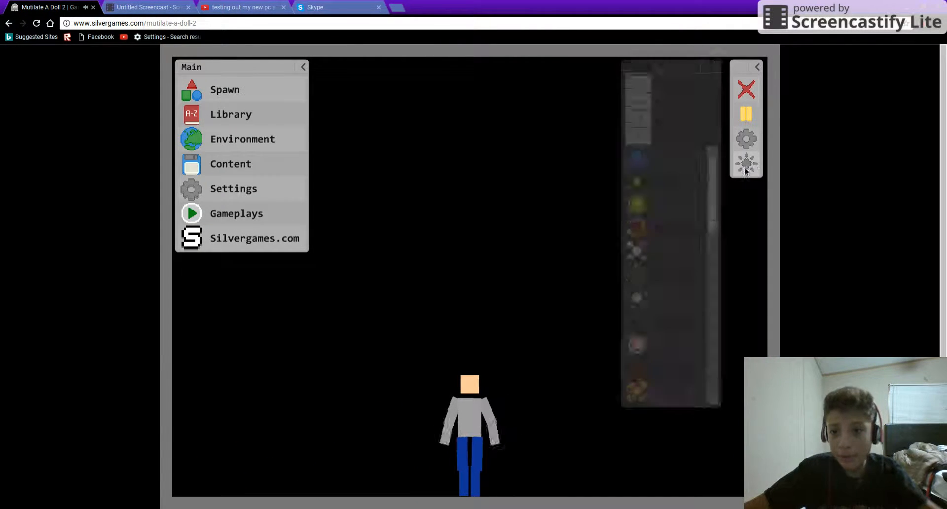
pyautogui.moveTo(715, 193); pyautogui.dragTo(721, 413)
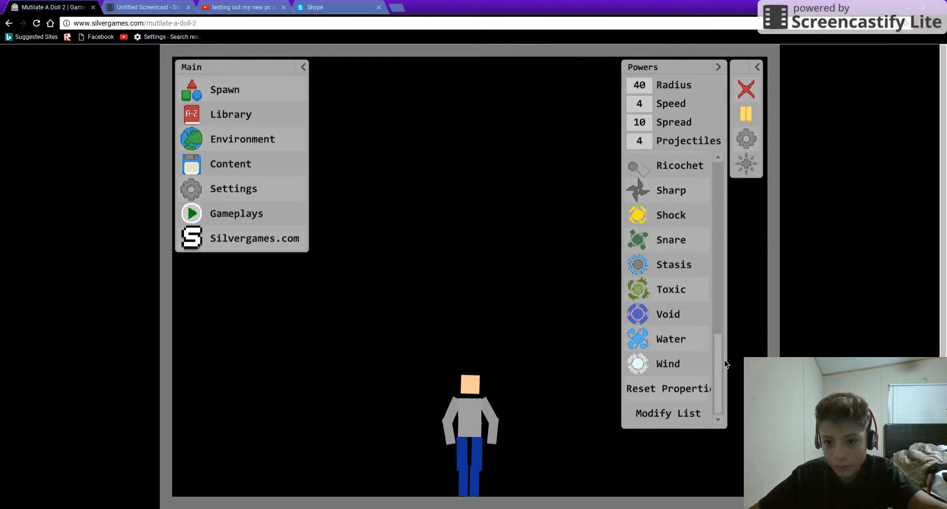
pyautogui.scroll(5, 725, 365)
pyautogui.click(668, 378)
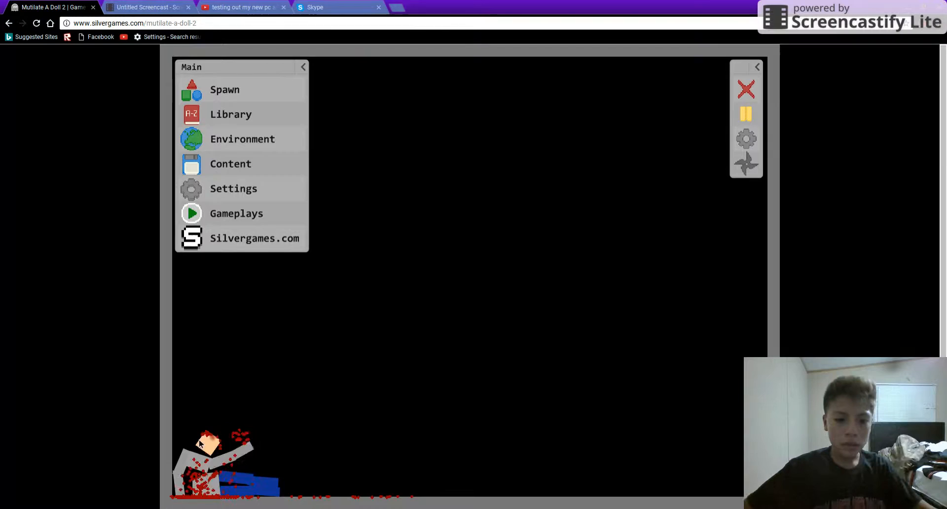
# Fling three shurikens across the arena into the doll.
pyautogui.moveTo(427, 363); pyautogui.dragTo(252, 412)
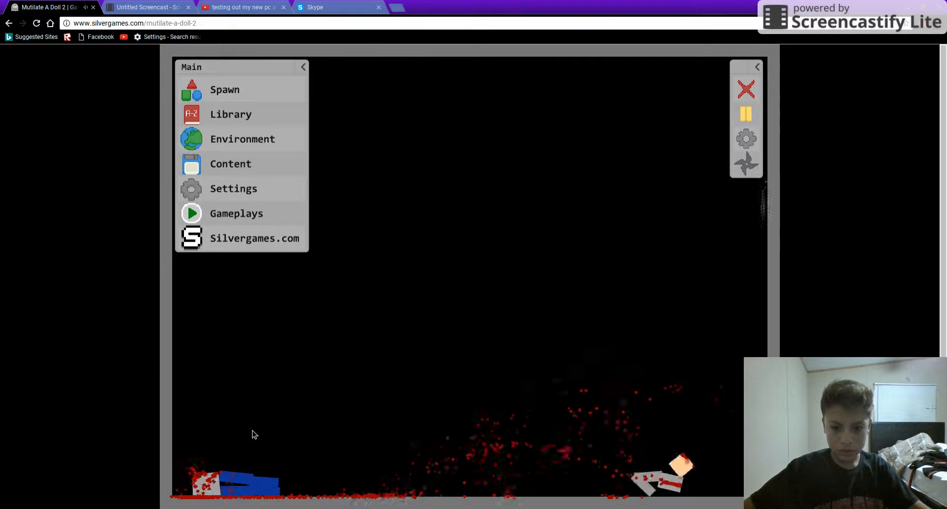
pyautogui.moveTo(287, 455); pyautogui.dragTo(659, 489)
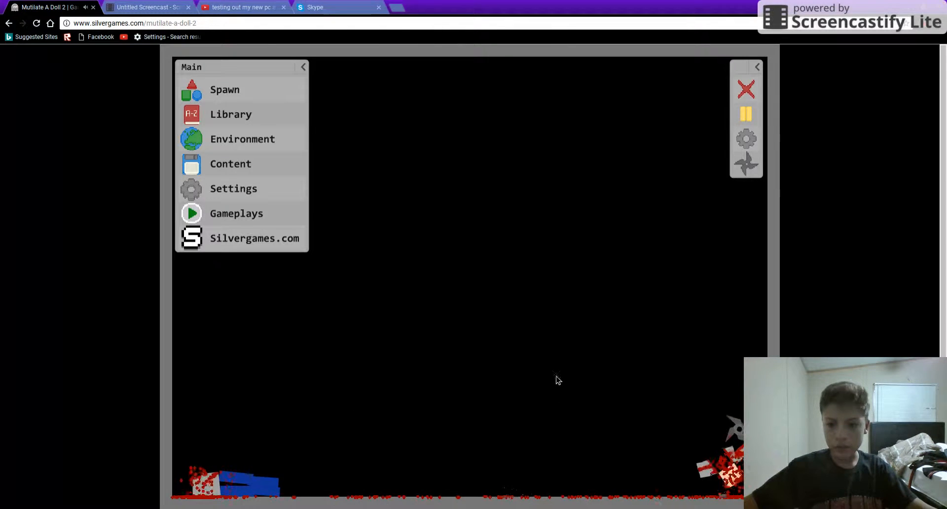
pyautogui.moveTo(482, 360); pyautogui.dragTo(119, 485)
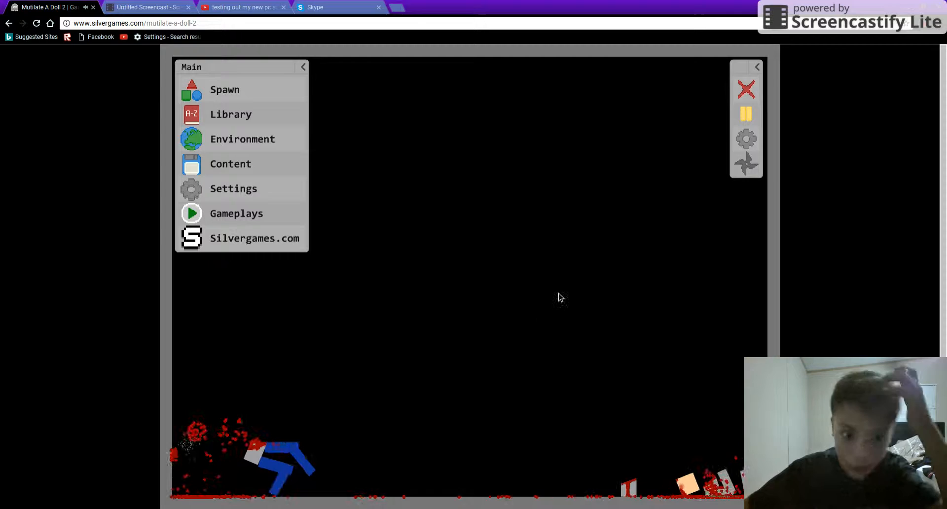
# Reset to a fresh doll, collapse the powers list, and spawn shuriken clusters onto the doll.
pyautogui.click(746, 164)
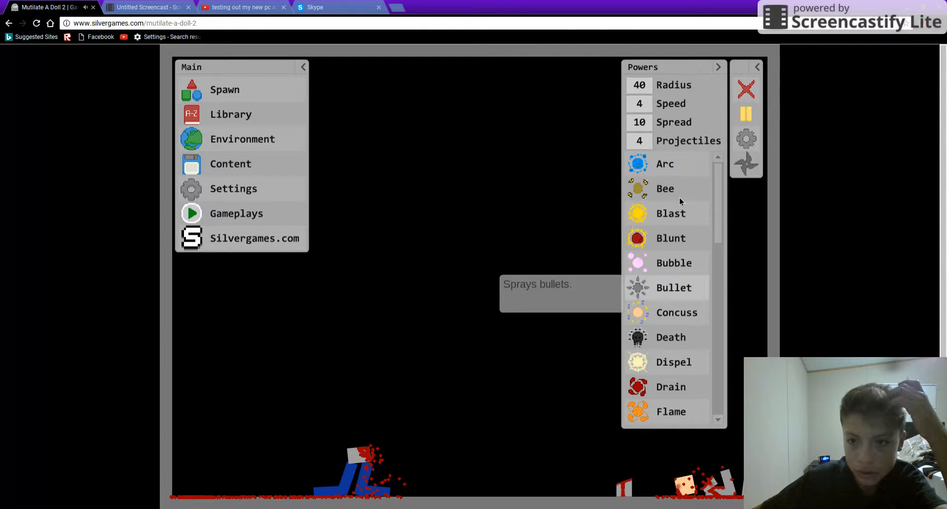
pyautogui.click(746, 89)
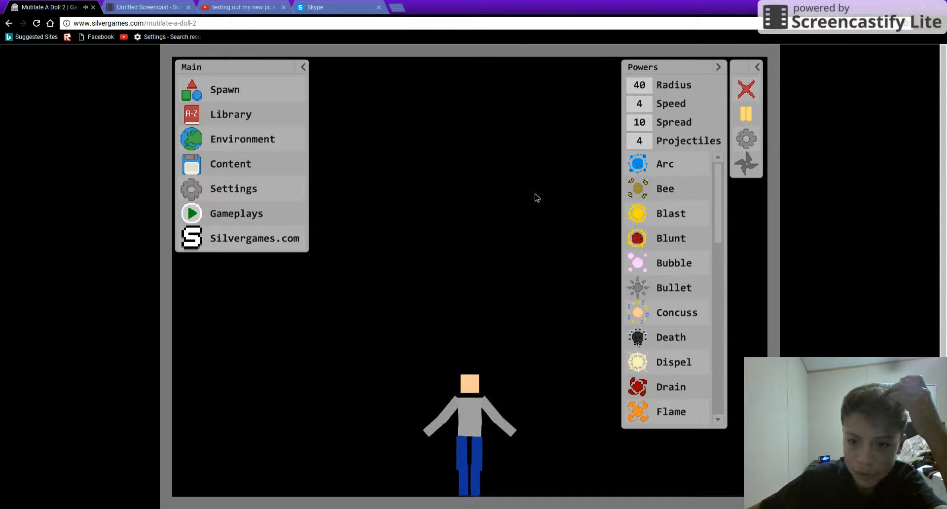
pyautogui.click(721, 67)
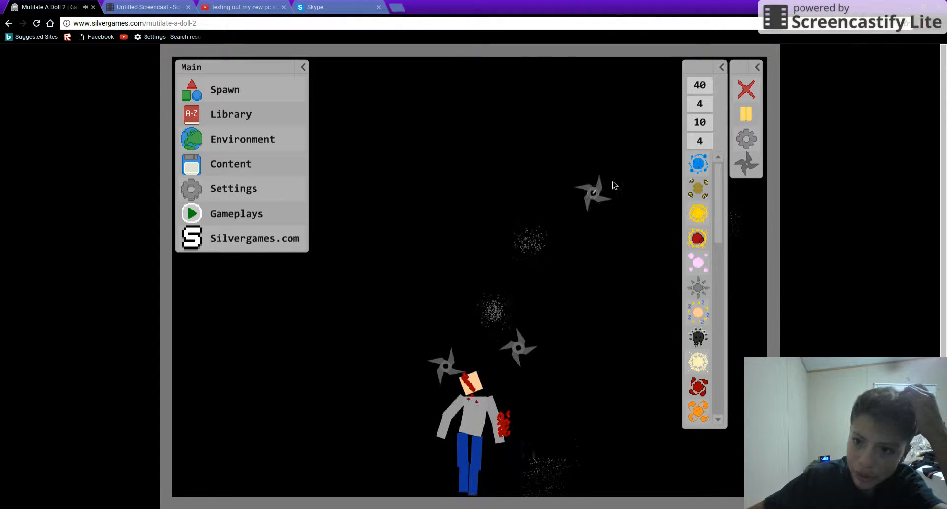
pyautogui.click(751, 173)
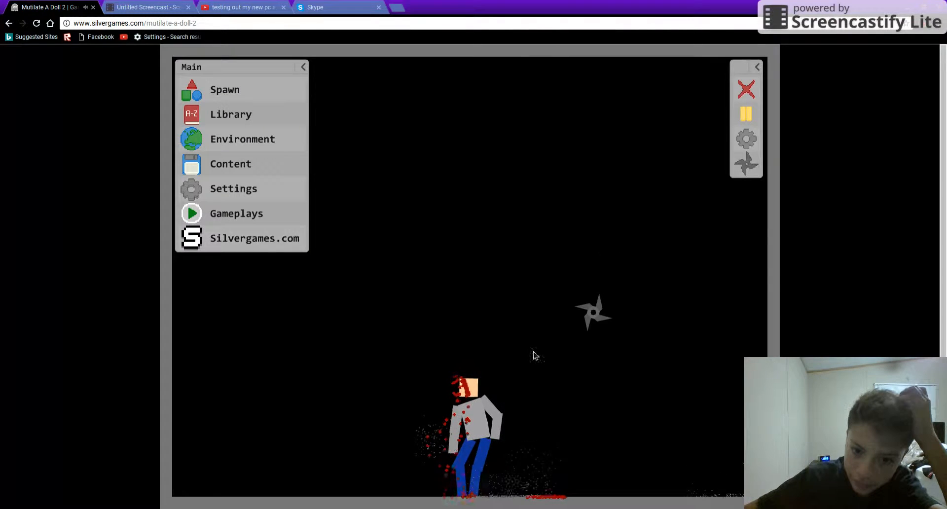
pyautogui.click(585, 237)
pyautogui.click(585, 237)
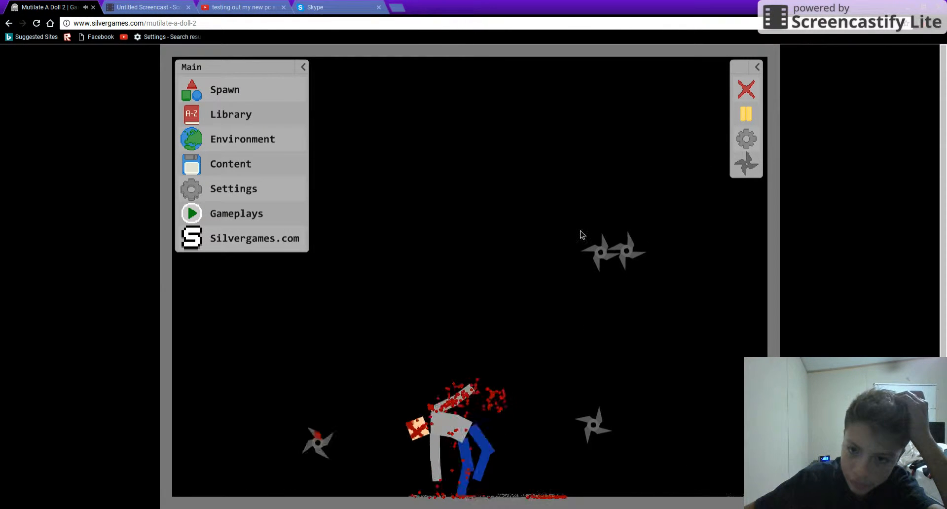
# Switch to the slice tool and cut the doll with three slashes.
pyautogui.click(746, 140)
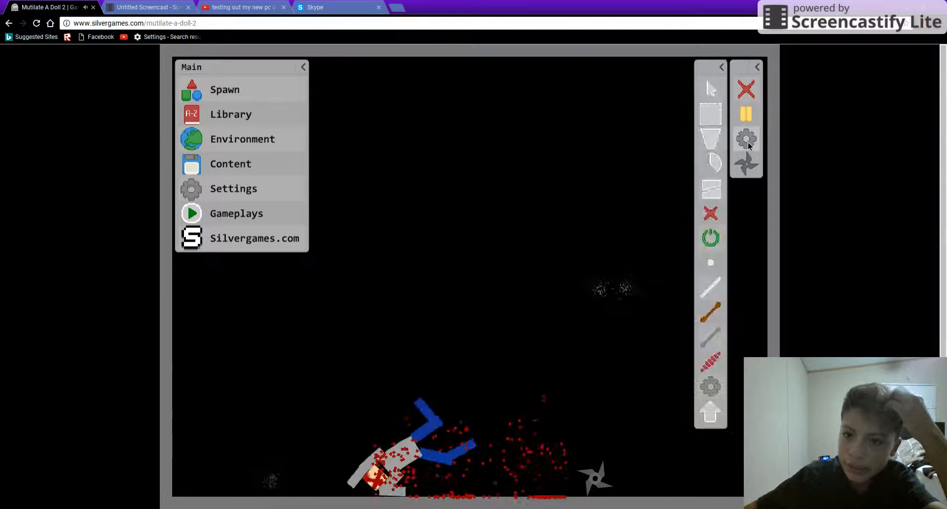
pyautogui.click(706, 79)
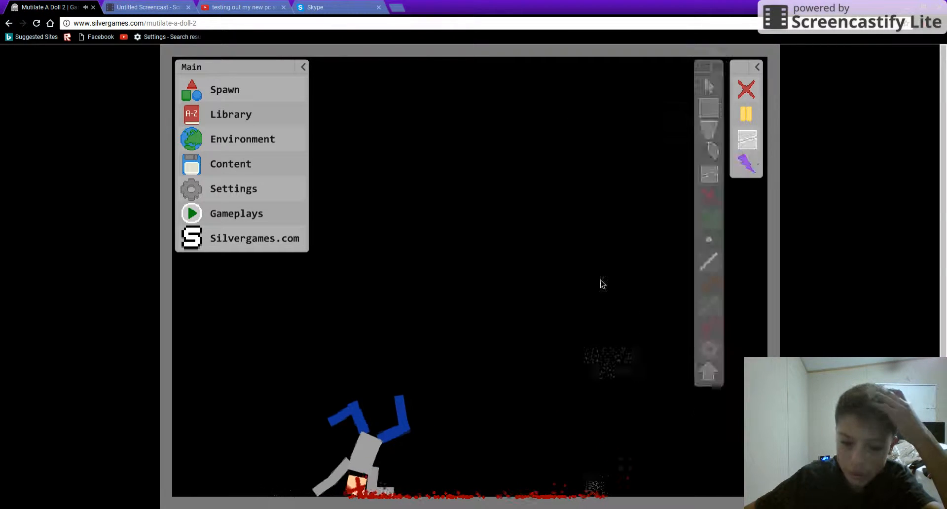
pyautogui.moveTo(385, 444); pyautogui.dragTo(550, 433)
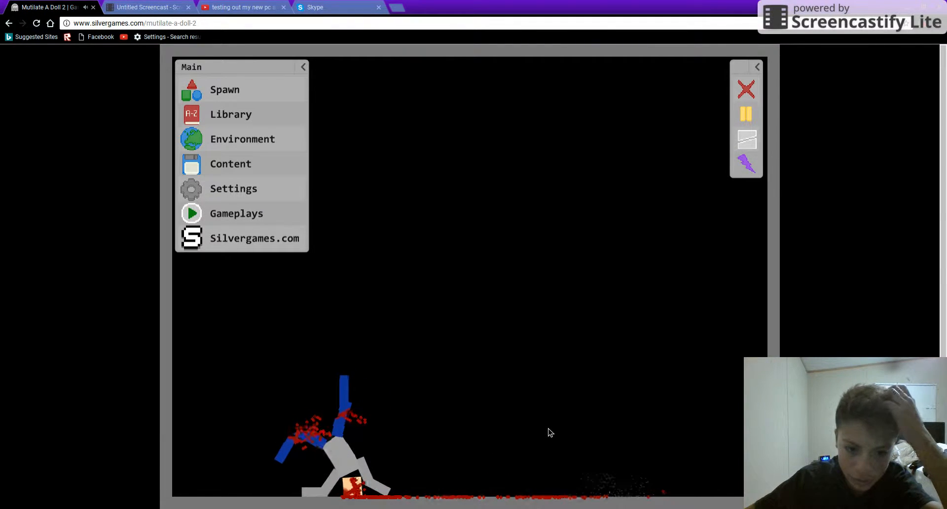
pyautogui.moveTo(342, 420); pyautogui.dragTo(171, 468)
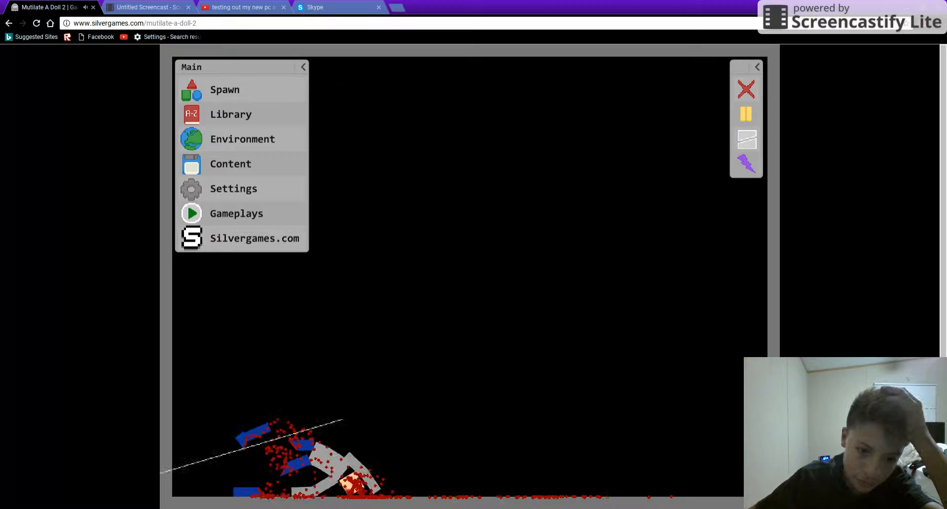
pyautogui.moveTo(314, 421); pyautogui.dragTo(329, 501)
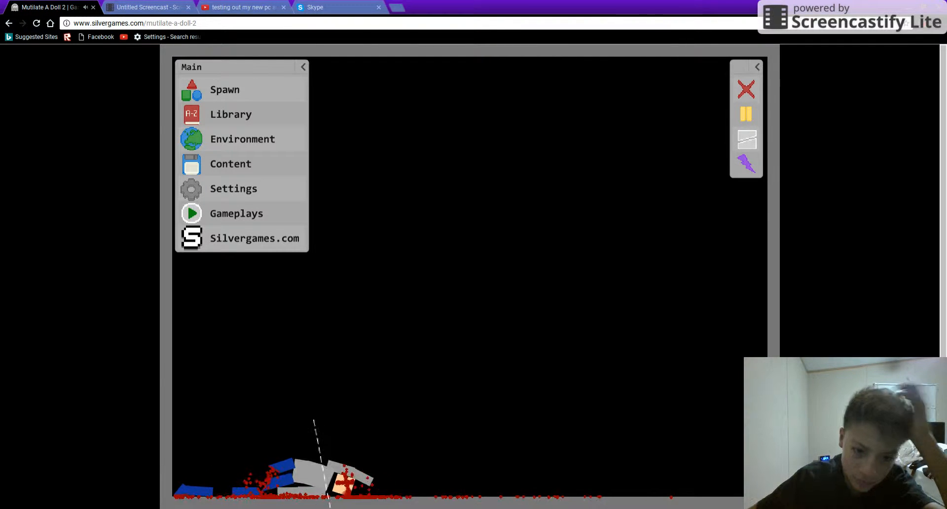
# Reset to a fresh doll and fling it into the air with the drag tool.
pyautogui.click(746, 90)
pyautogui.click(746, 138)
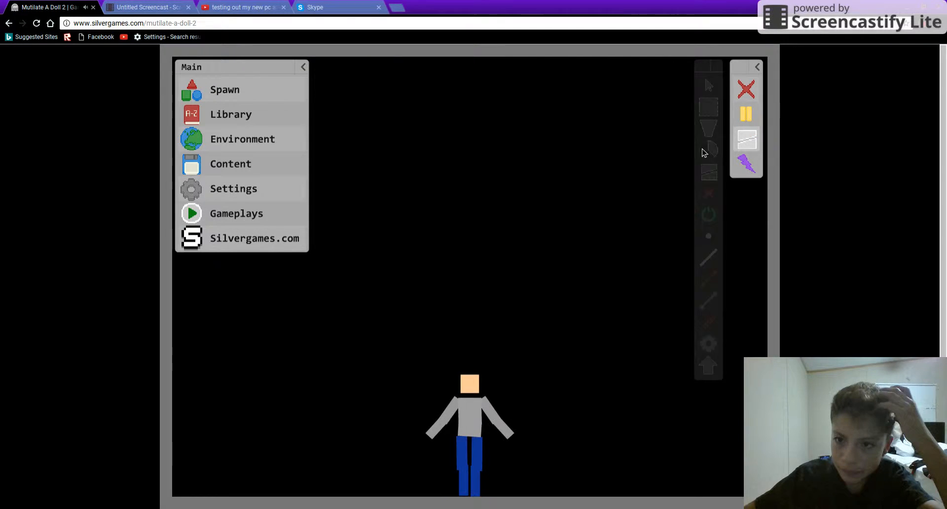
pyautogui.click(583, 255)
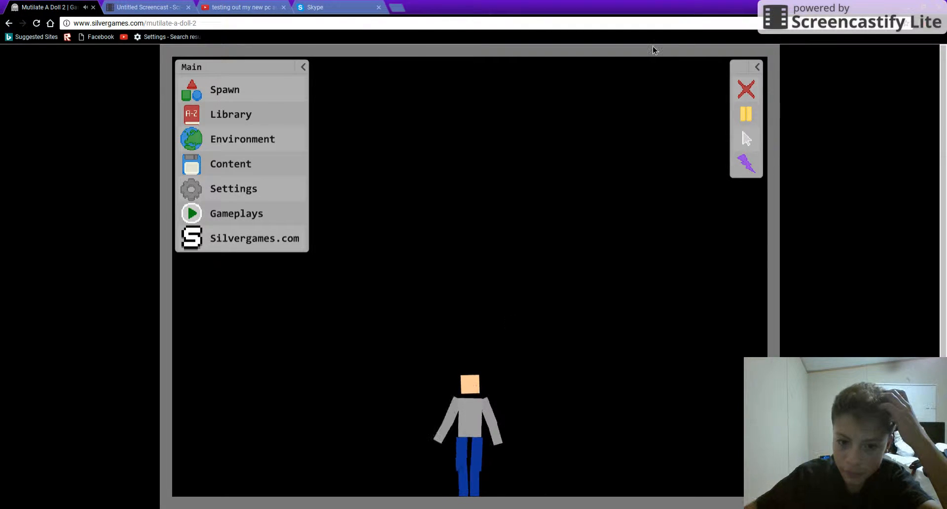
pyautogui.moveTo(470, 415); pyautogui.dragTo(562, 222)
# Pull the doll around and apart on the floor, then reset and yank the fresh doll by its head.
pyautogui.click(741, 128)
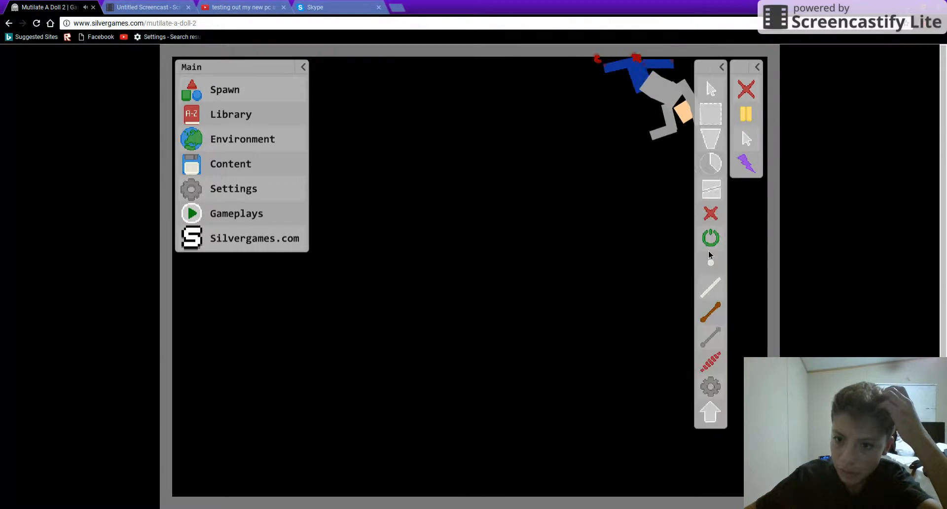
pyautogui.click(713, 198)
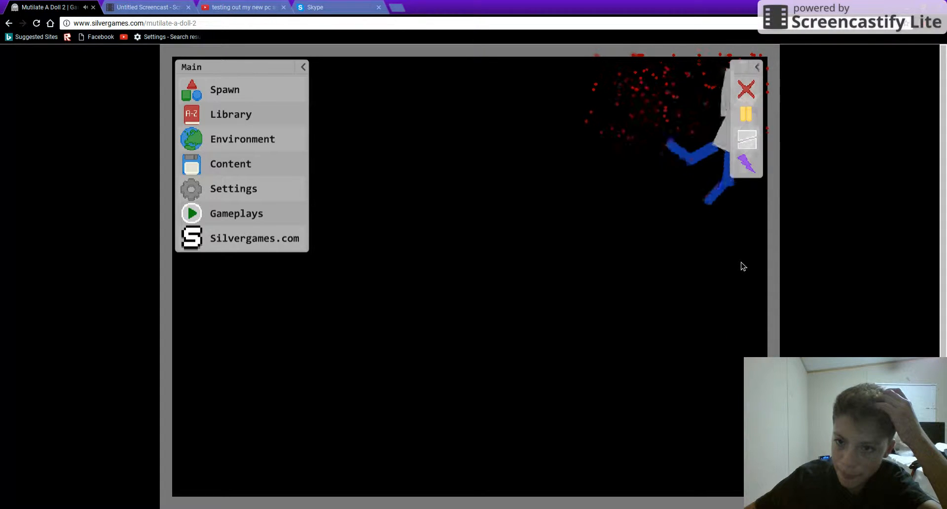
pyautogui.moveTo(741, 262); pyautogui.dragTo(686, 168)
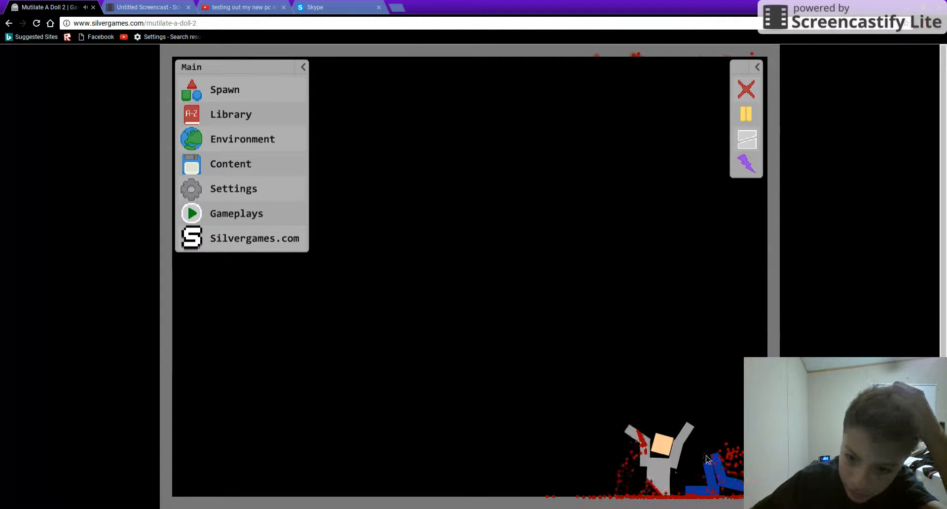
pyautogui.moveTo(732, 438); pyautogui.dragTo(614, 464)
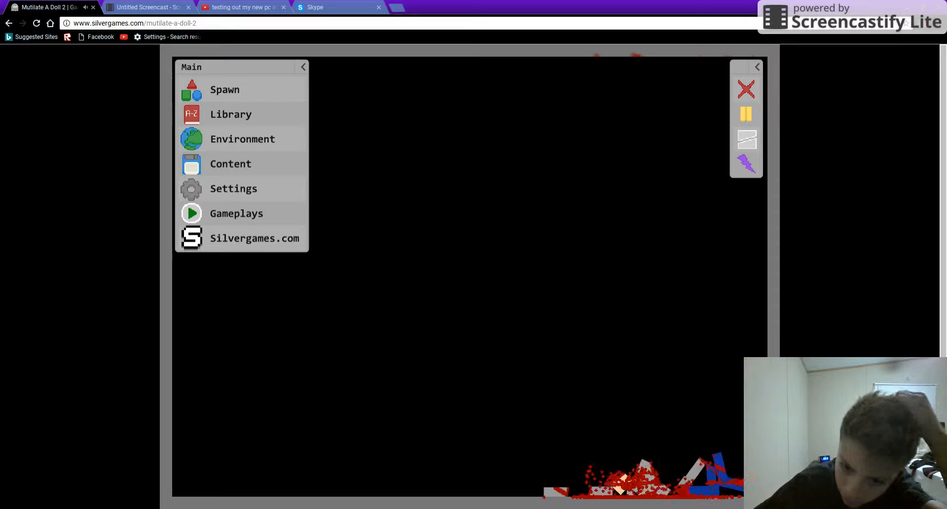
pyautogui.click(747, 90)
pyautogui.moveTo(596, 270); pyautogui.dragTo(483, 481)
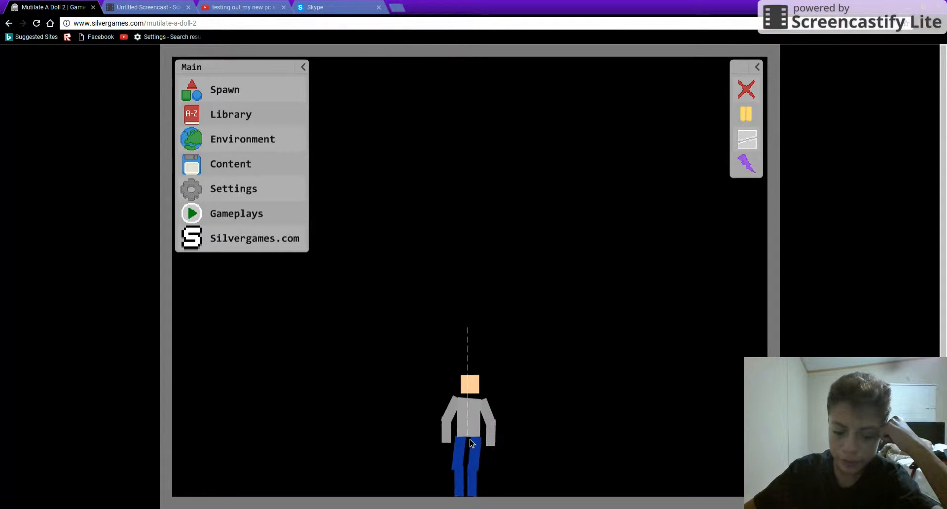
pyautogui.moveTo(470, 440); pyautogui.dragTo(470, 440)
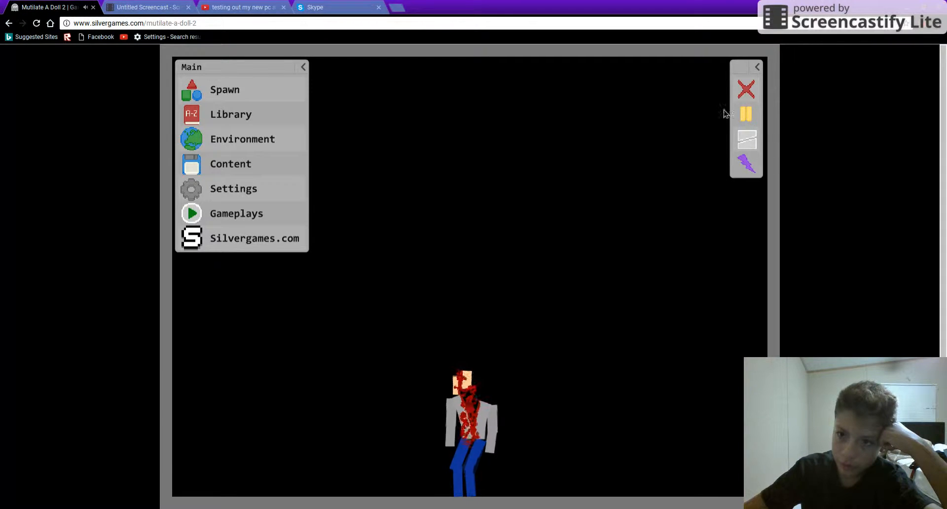
pyautogui.press('r')
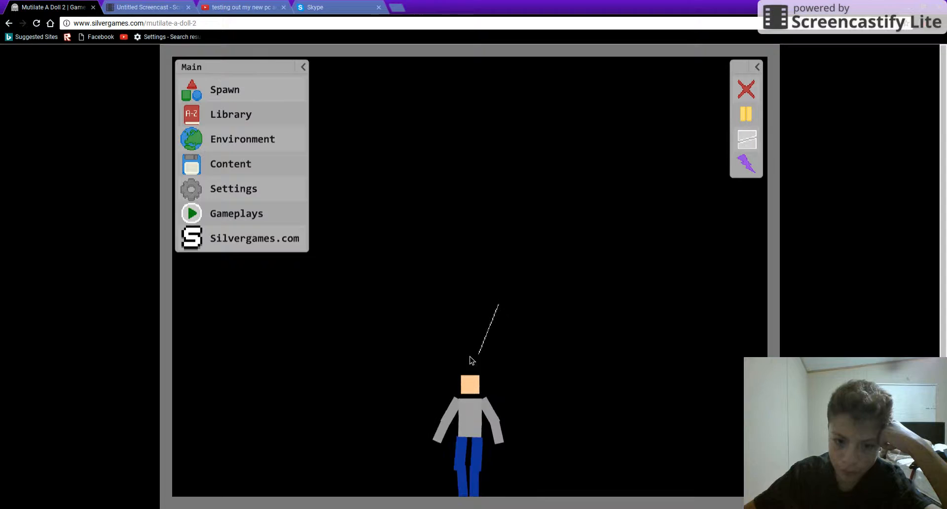
pyautogui.moveTo(470, 357)
pyautogui.mouseDown()
pyautogui.moveTo(474, 324)
pyautogui.moveTo(468, 408)
pyautogui.mouseUp()
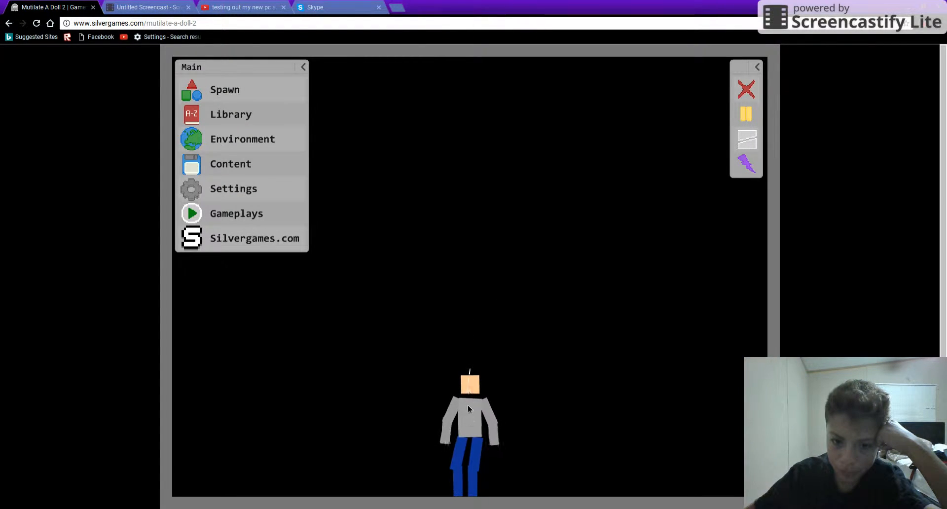
pyautogui.moveTo(470, 452); pyautogui.dragTo(471, 451)
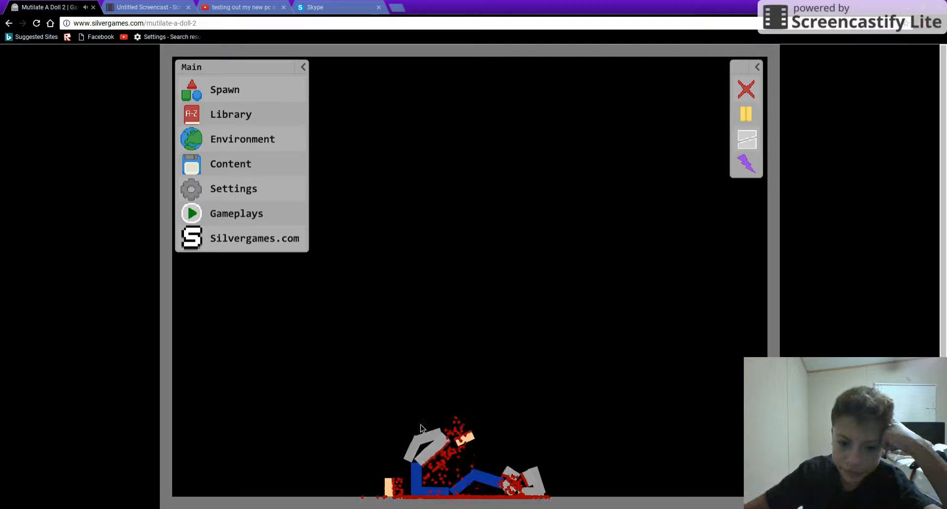
pyautogui.moveTo(651, 491); pyautogui.dragTo(655, 491)
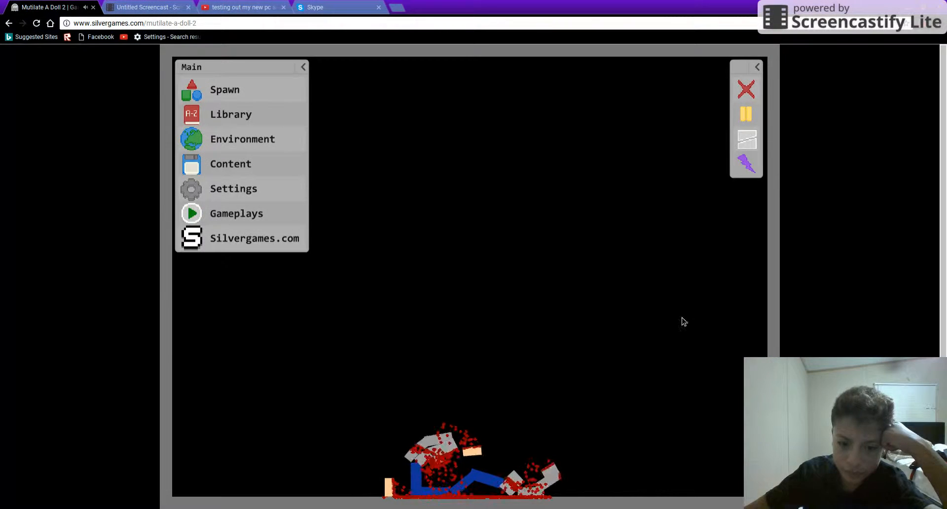
pyautogui.click(747, 89)
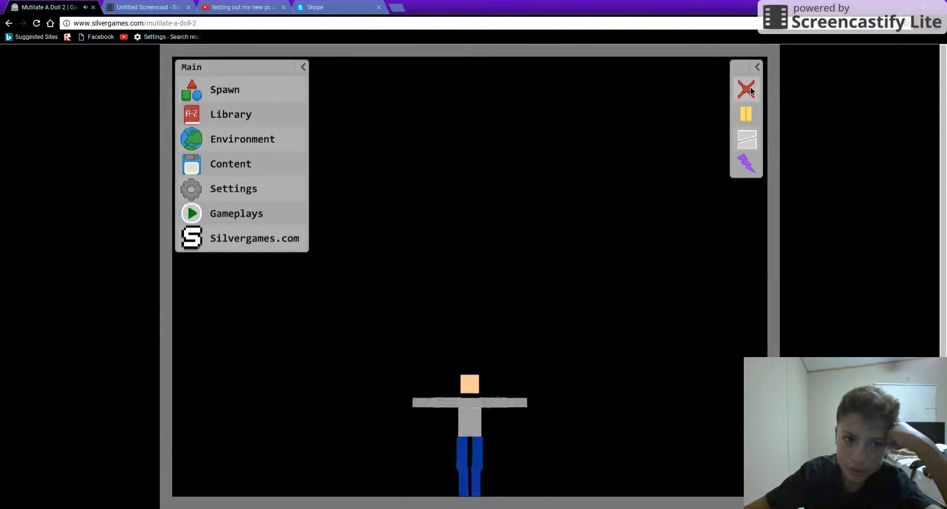
# Enable Dolls Gib, Strong Dolls and Physics Blood in Settings, then slash the doll to test them.
pyautogui.click(211, 193)
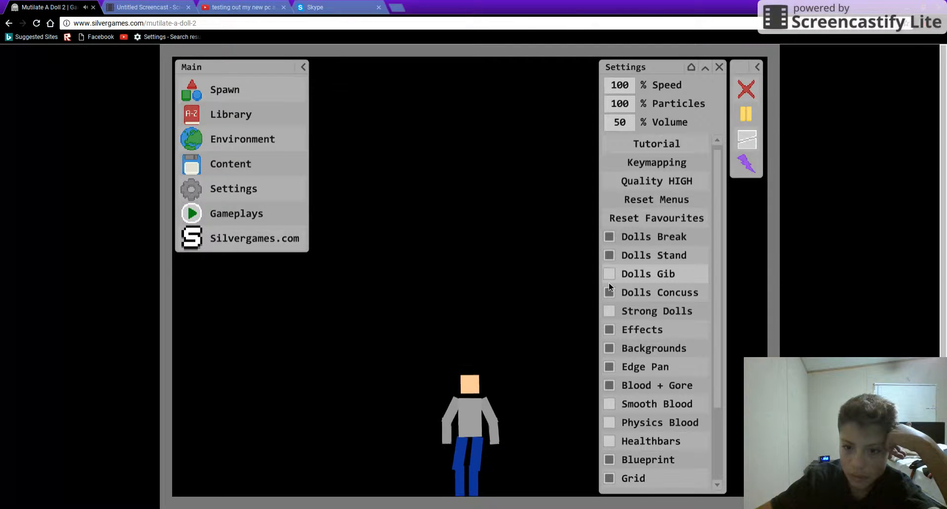
pyautogui.moveTo(611, 274)
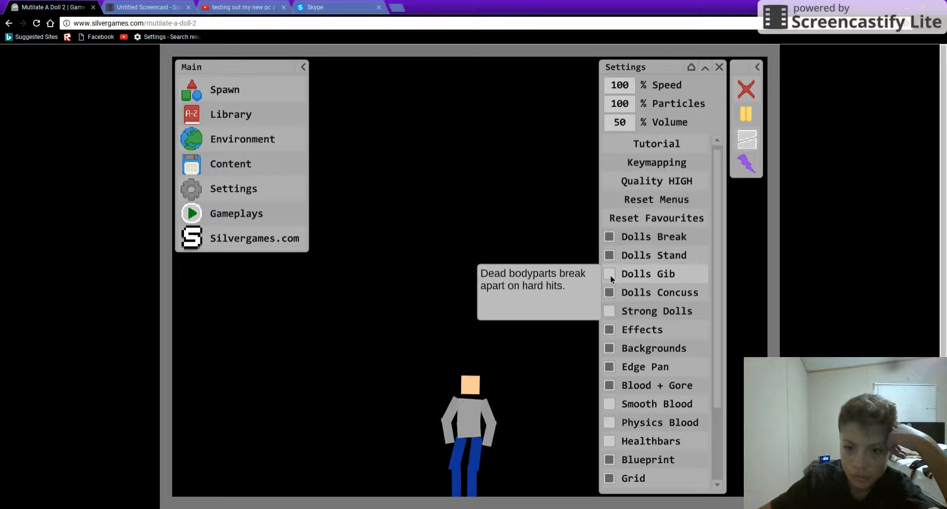
pyautogui.click(610, 274)
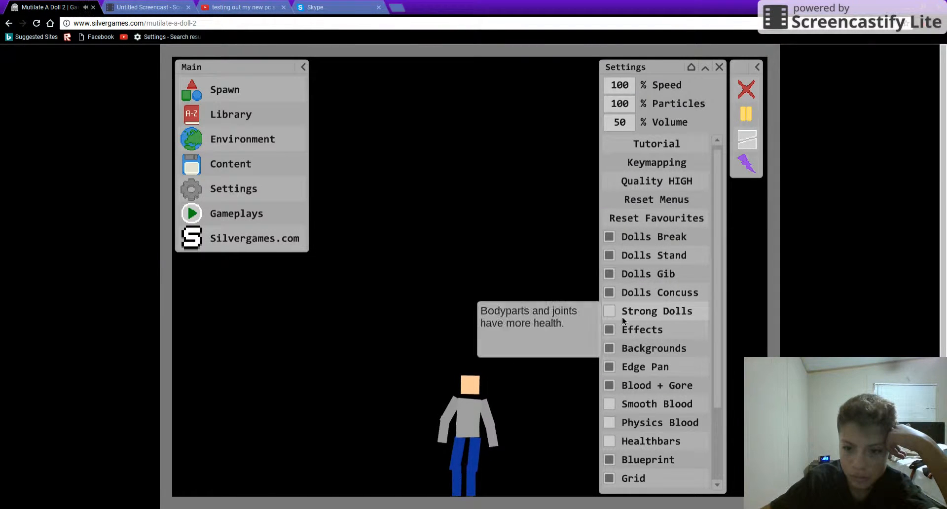
pyautogui.moveTo(611, 312)
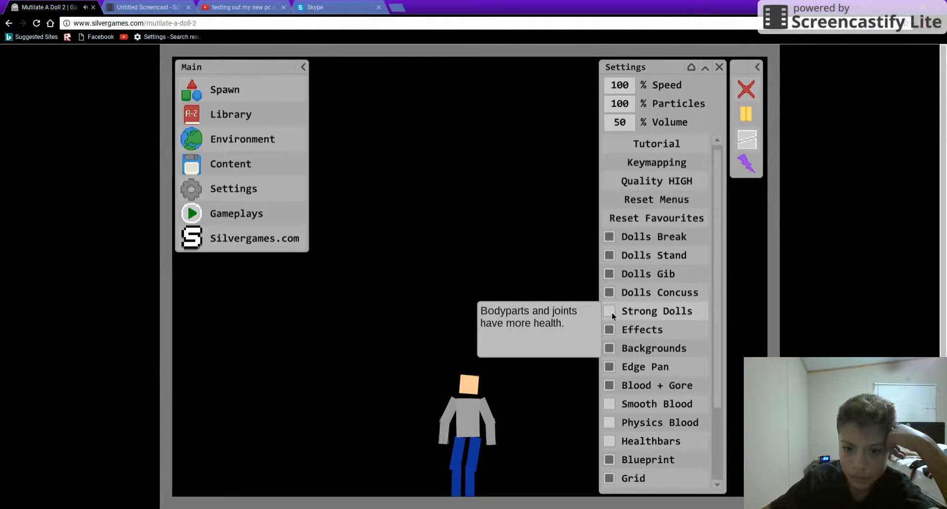
pyautogui.click(613, 312)
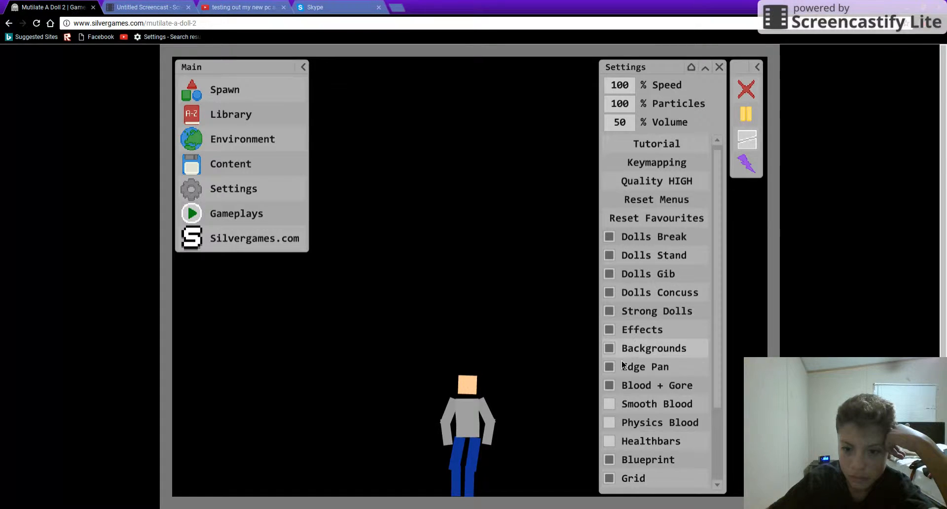
pyautogui.click(609, 423)
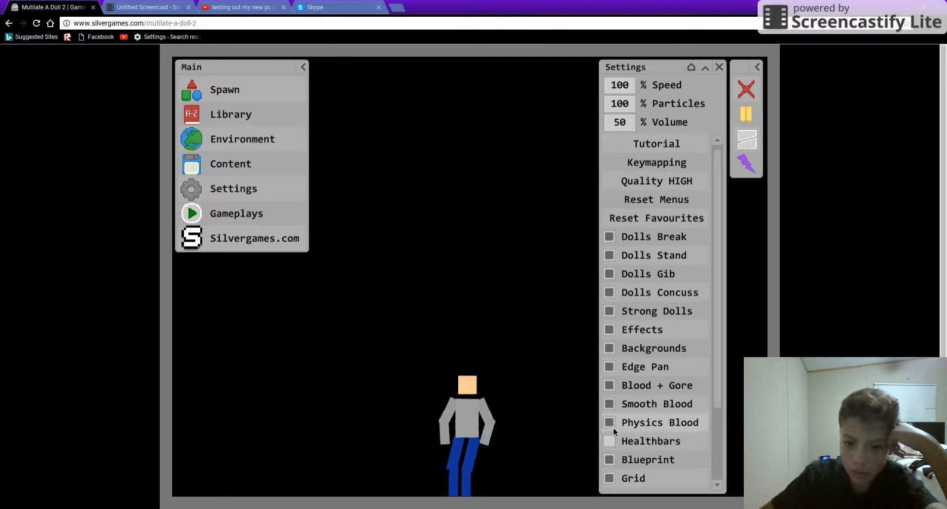
pyautogui.moveTo(525, 370); pyautogui.dragTo(399, 419)
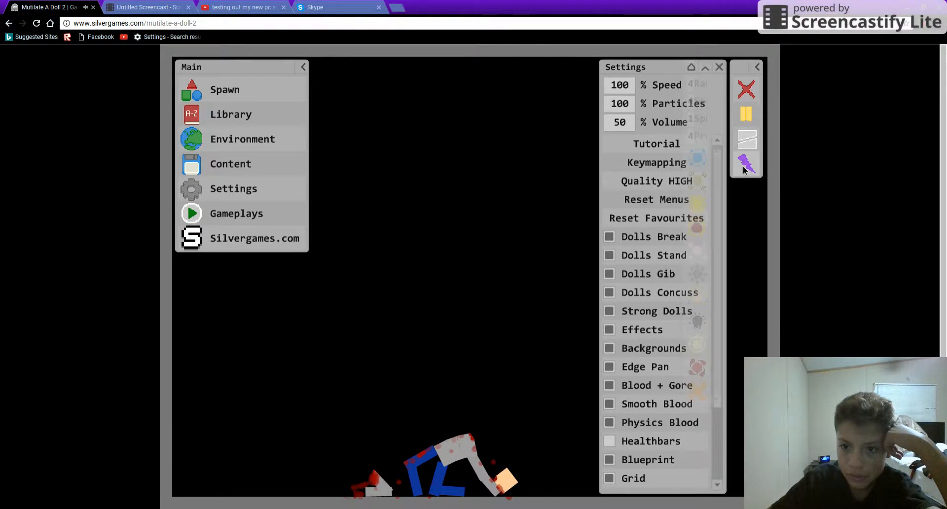
# Close Settings, reset to a fresh doll, and choose Move & throw items with its item list showing.
pyautogui.click(222, 189)
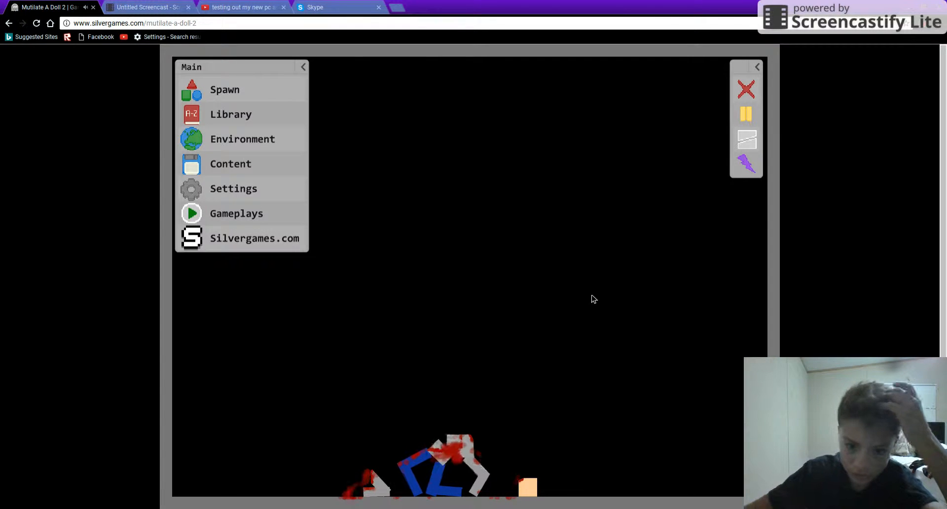
pyautogui.click(747, 91)
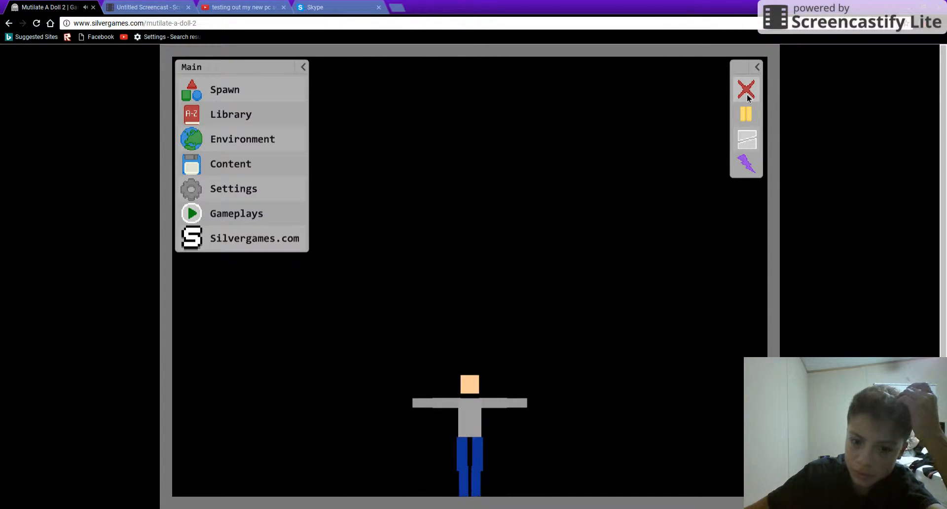
pyautogui.click(749, 141)
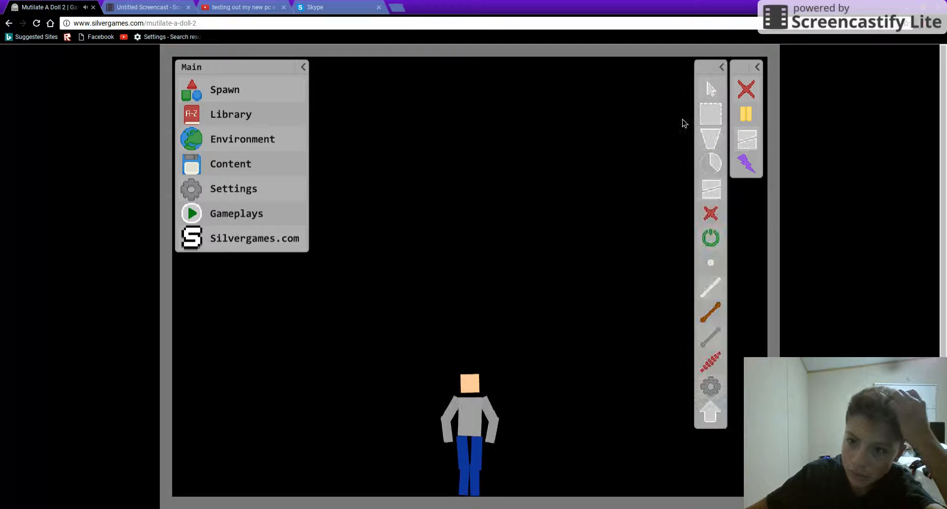
pyautogui.click(708, 91)
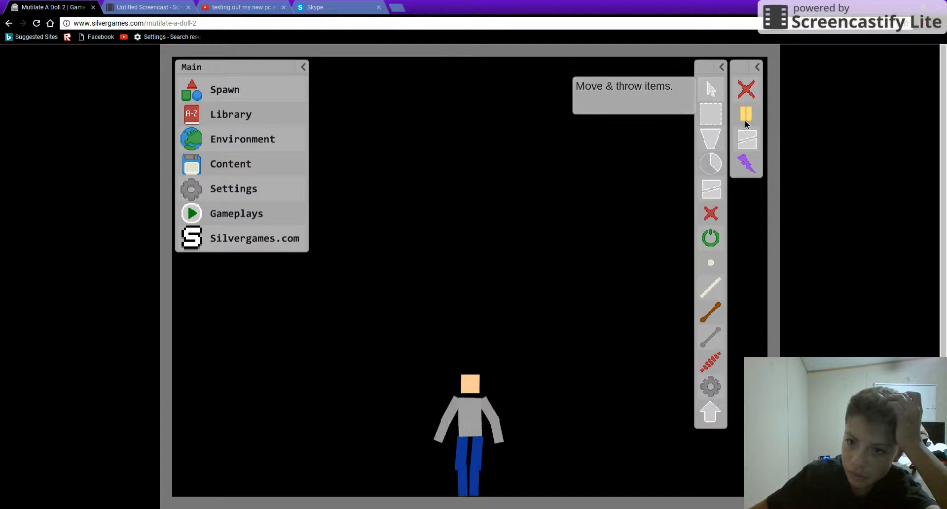
pyautogui.click(745, 115)
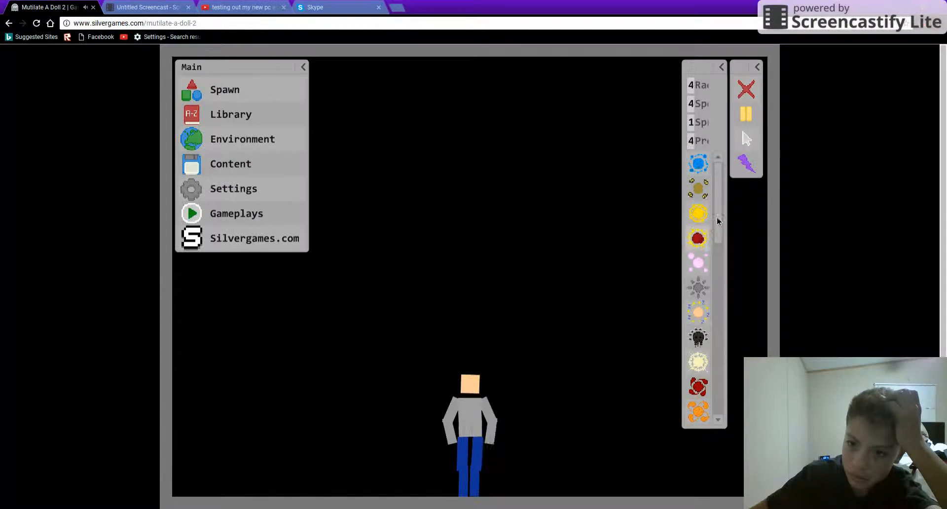
pyautogui.moveTo(721, 201); pyautogui.dragTo(724, 318)
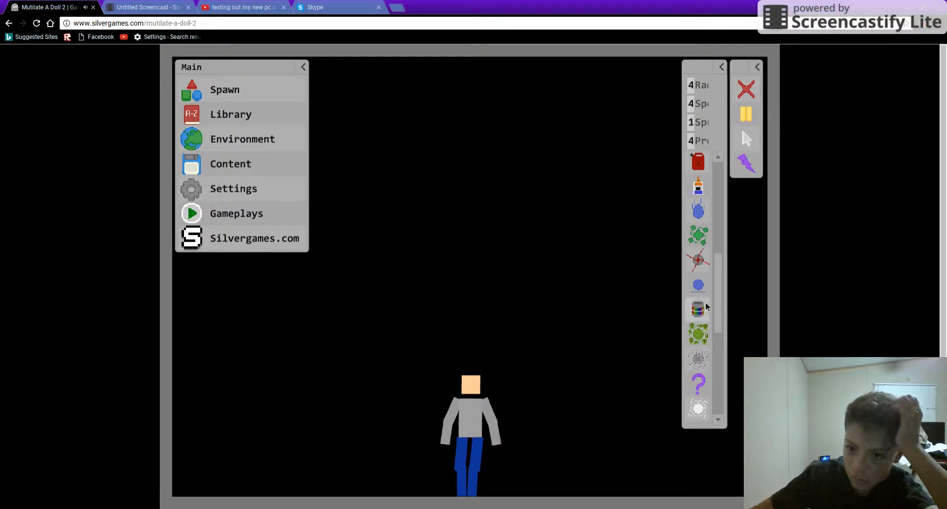
pyautogui.moveTo(721, 297); pyautogui.dragTo(717, 339)
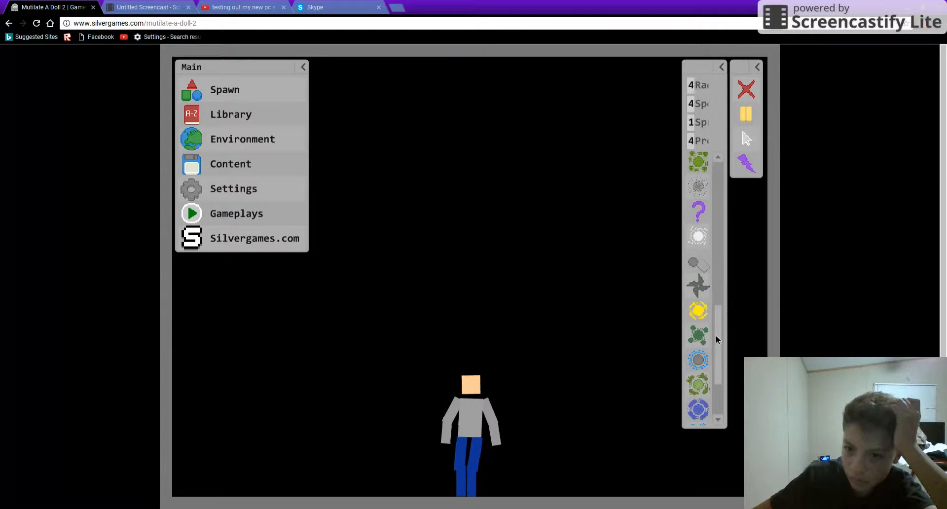
# Choose the shuriken throwable, hurl one into the doll, and reset the scene twice.
pyautogui.click(693, 295)
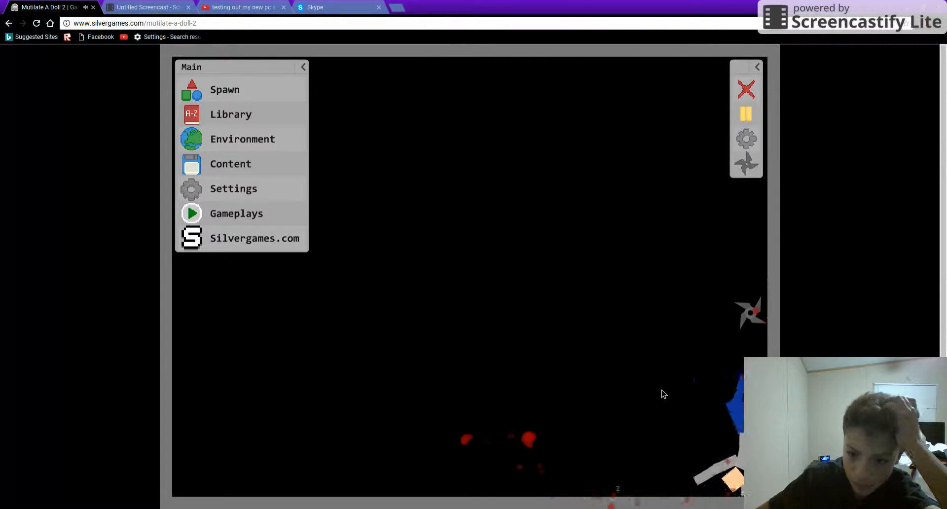
pyautogui.moveTo(332, 460); pyautogui.dragTo(688, 451)
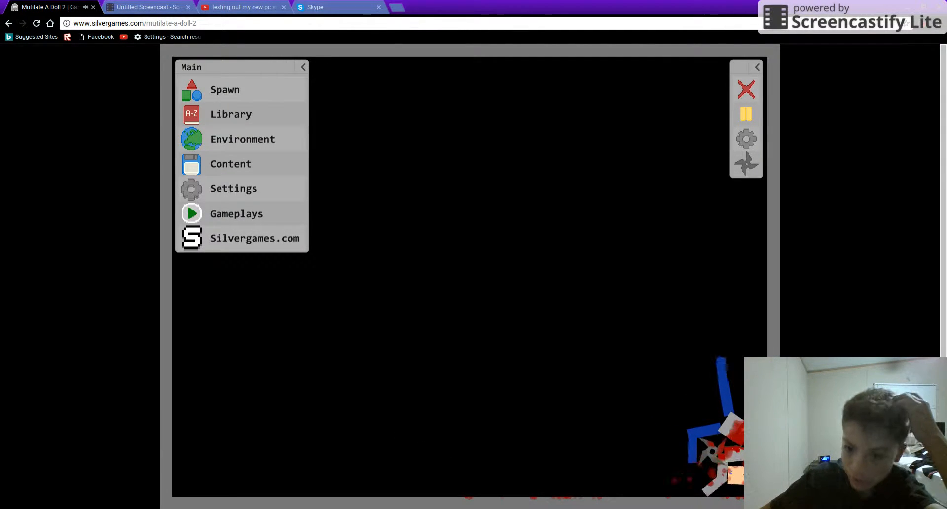
pyautogui.click(746, 90)
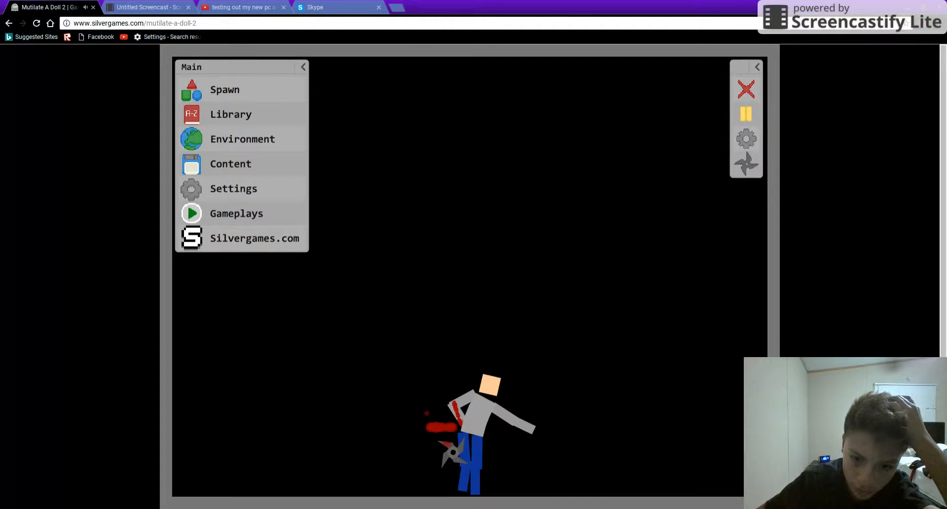
pyautogui.click(746, 89)
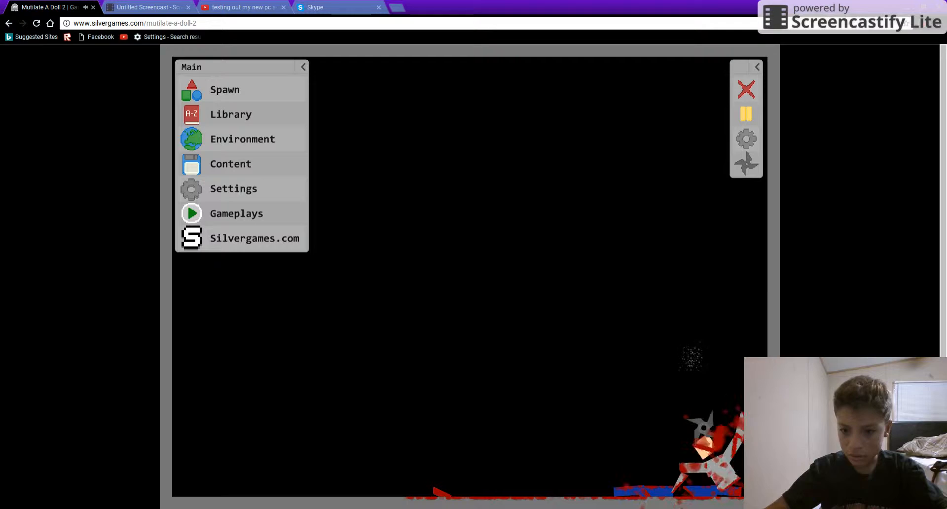
# Reset the doll, pick the grey ball item, swing a rod through the doll, and toggle the powers list.
pyautogui.click(746, 90)
pyautogui.click(757, 166)
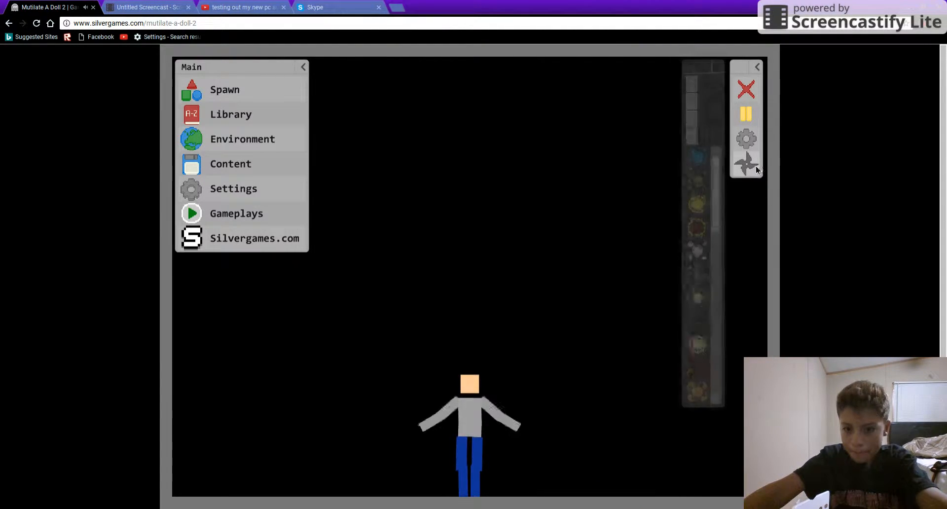
pyautogui.moveTo(723, 235); pyautogui.dragTo(719, 372)
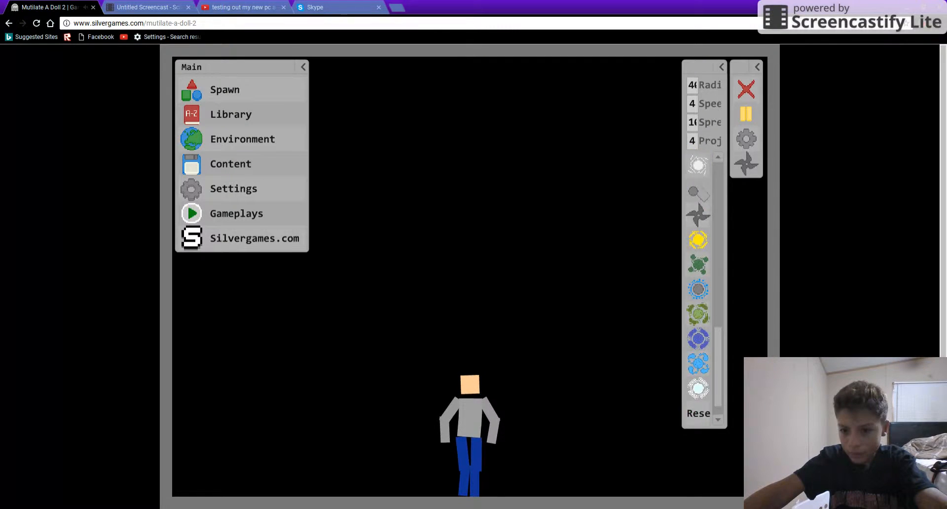
pyautogui.click(696, 183)
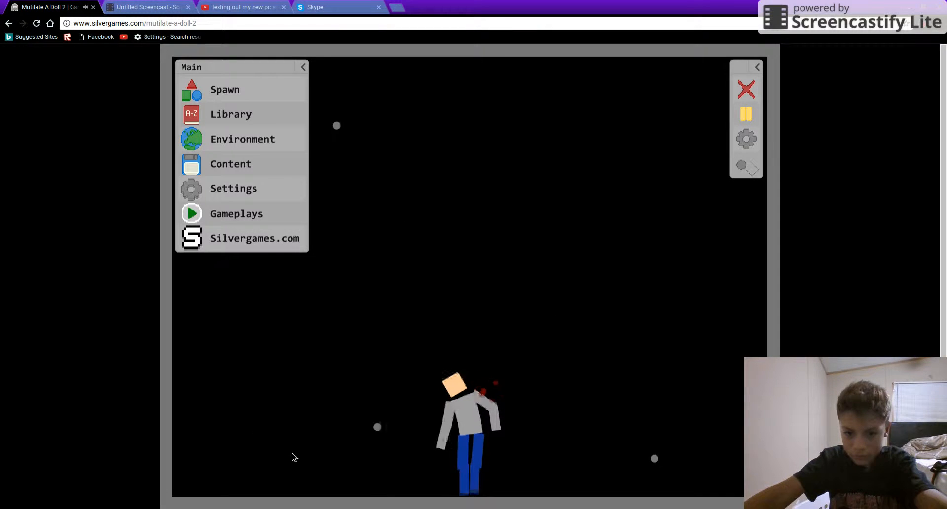
pyautogui.moveTo(649, 398)
pyautogui.mouseDown()
pyautogui.moveTo(324, 441)
pyautogui.moveTo(727, 469)
pyautogui.moveTo(185, 483)
pyautogui.moveTo(540, 428)
pyautogui.moveTo(536, 267)
pyautogui.moveTo(702, 188)
pyautogui.mouseUp()
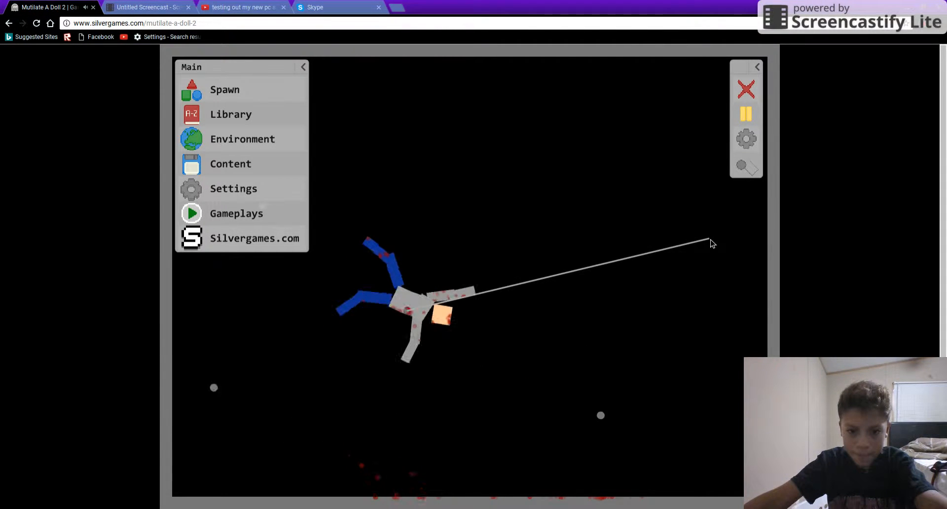
pyautogui.click(747, 165)
pyautogui.click(746, 141)
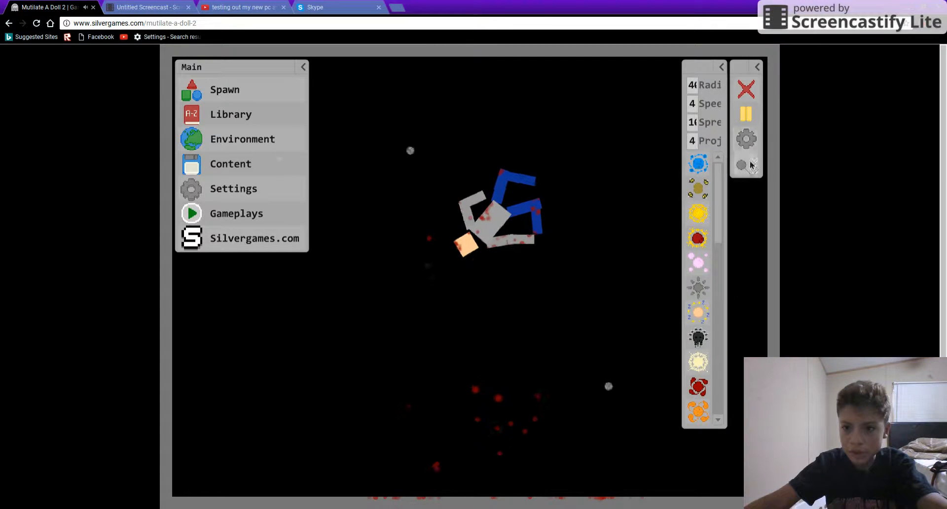
# Grab the doll with the drag tool and fling it into the ceiling and both walls.
pyautogui.click(747, 139)
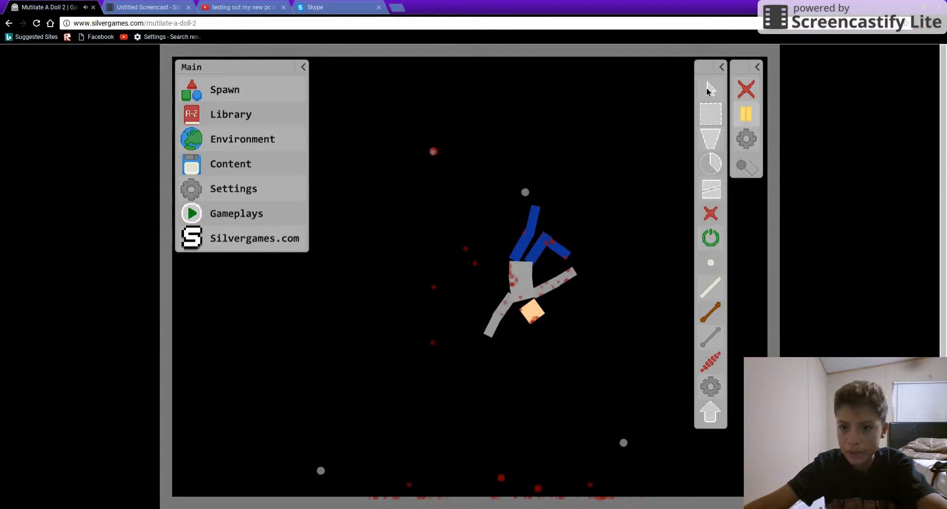
pyautogui.click(741, 128)
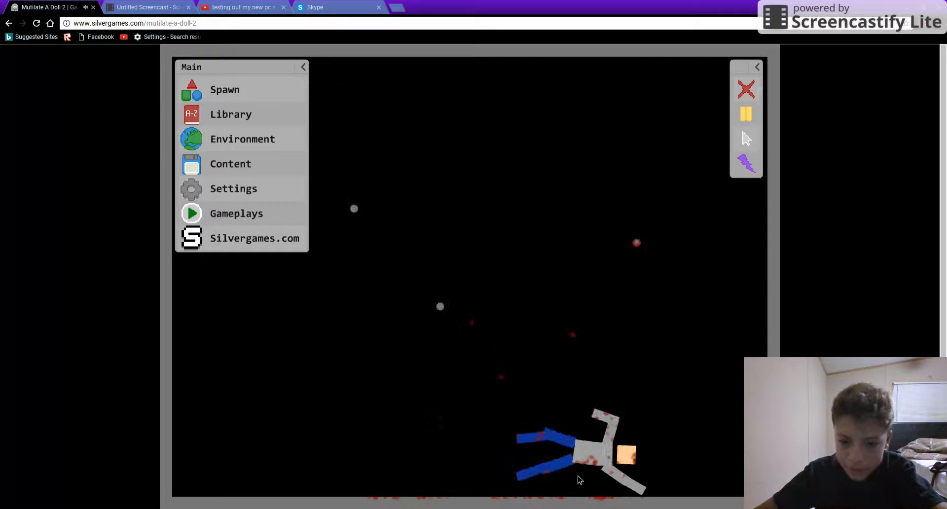
pyautogui.moveTo(593, 459); pyautogui.dragTo(577, 222)
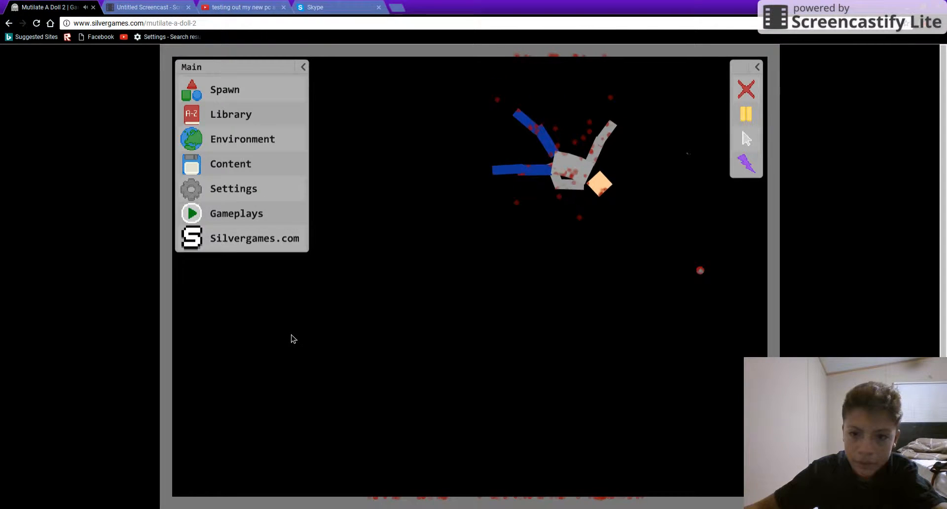
pyautogui.moveTo(559, 281); pyautogui.dragTo(444, 296)
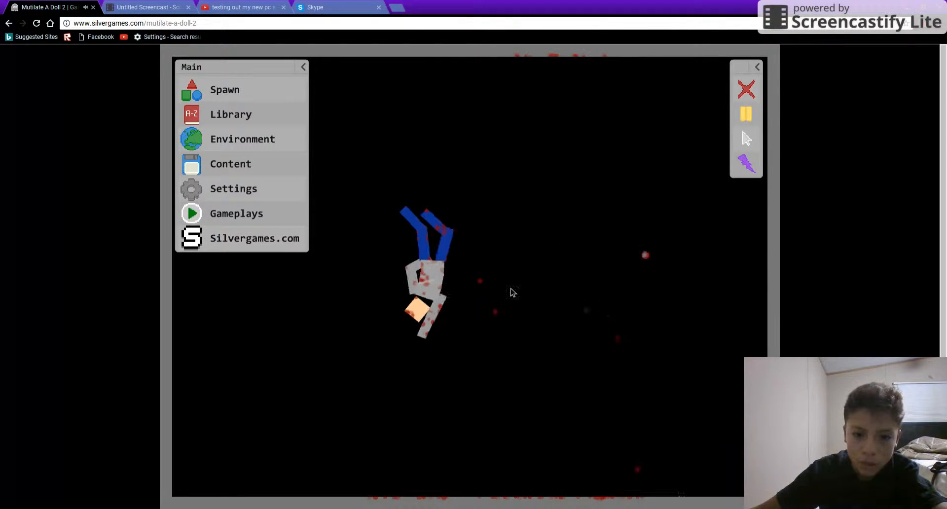
pyautogui.moveTo(444, 281); pyautogui.dragTo(762, 311)
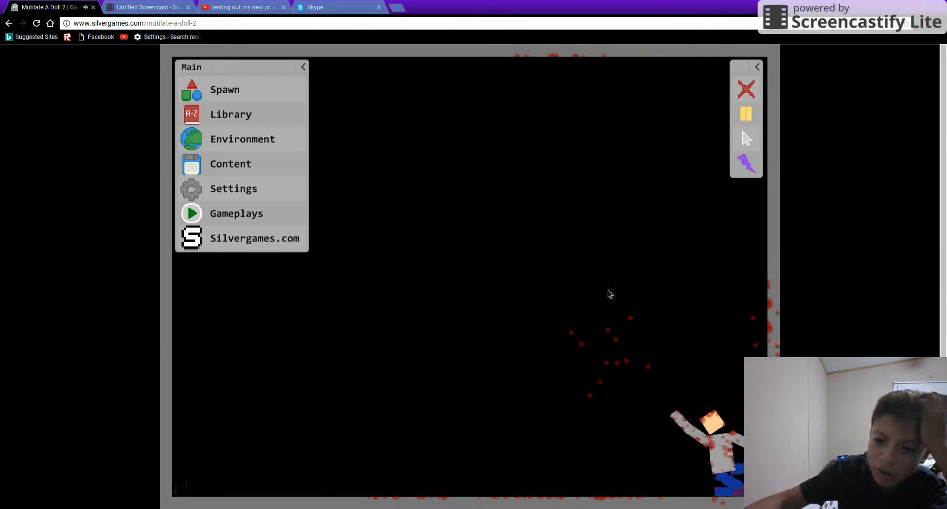
pyautogui.moveTo(688, 452); pyautogui.dragTo(614, 87)
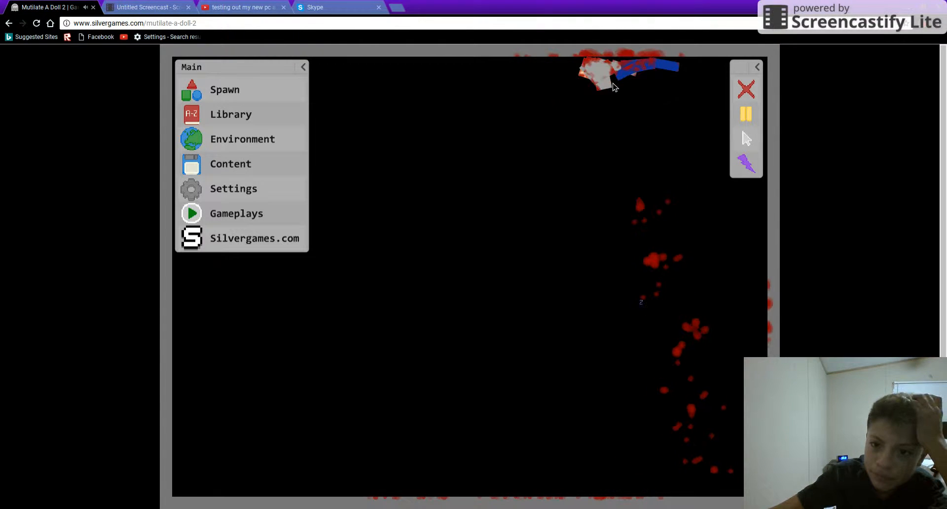
pyautogui.moveTo(582, 250)
pyautogui.mouseDown()
pyautogui.moveTo(778, 244)
pyautogui.moveTo(313, 205)
pyautogui.mouseUp()
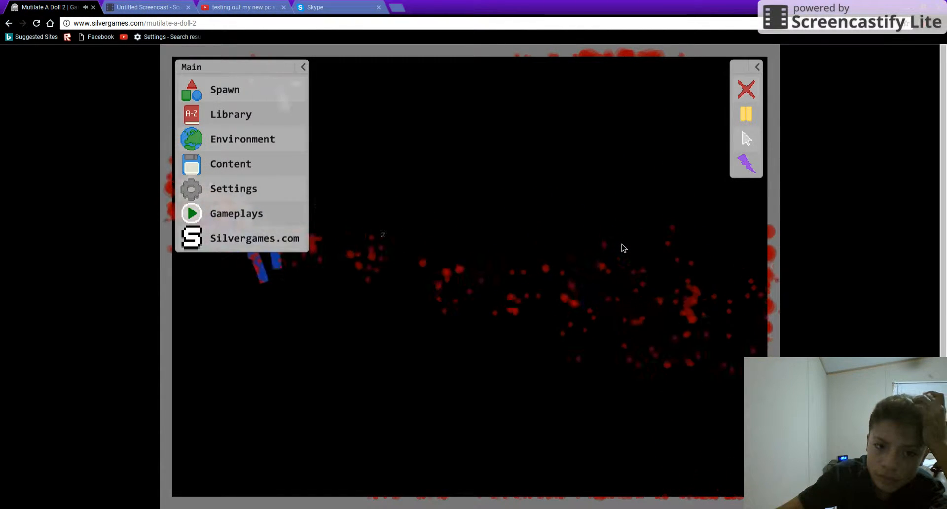
# Shrink the main menu to icons only and fling the doll to the top of the arena.
pyautogui.click(303, 67)
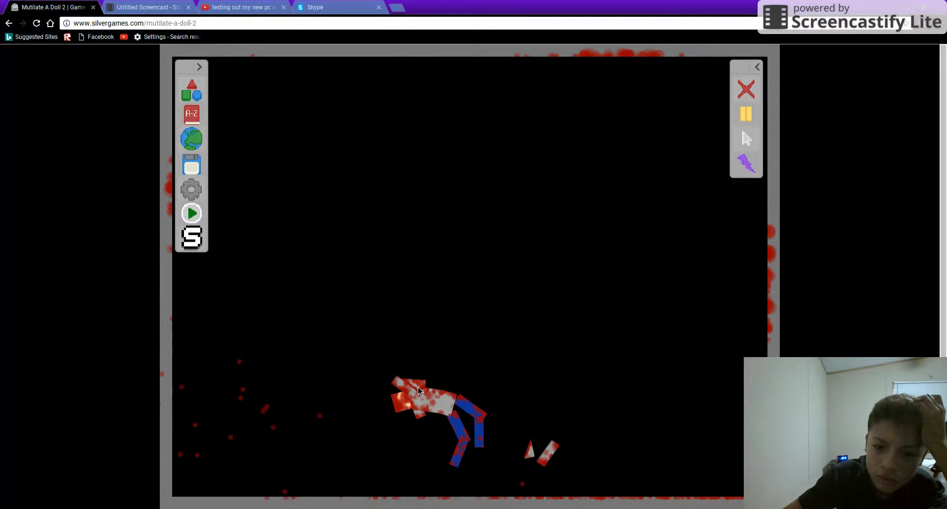
pyautogui.moveTo(604, 94); pyautogui.dragTo(606, 89)
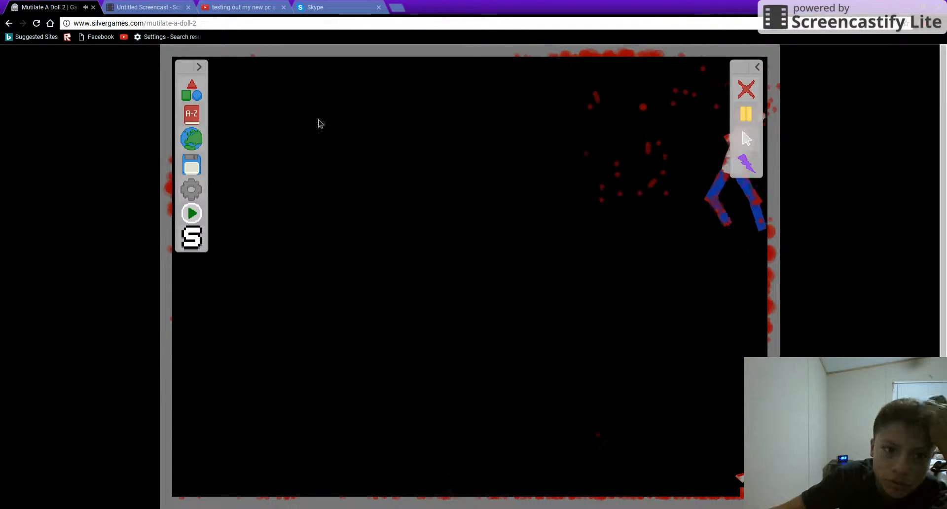
# Browse the Spawn panel to the Button item, place a button in the arena, and close the panel.
pyautogui.click(194, 94)
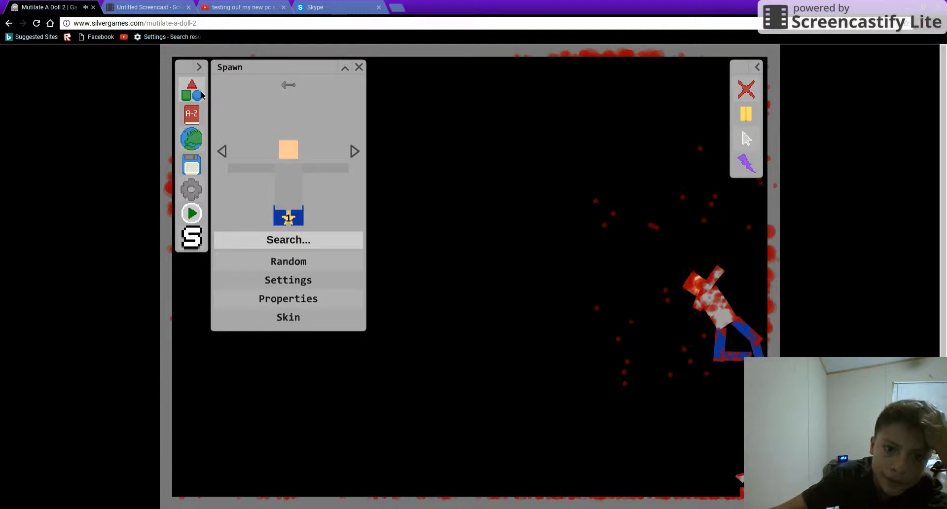
pyautogui.click(354, 151)
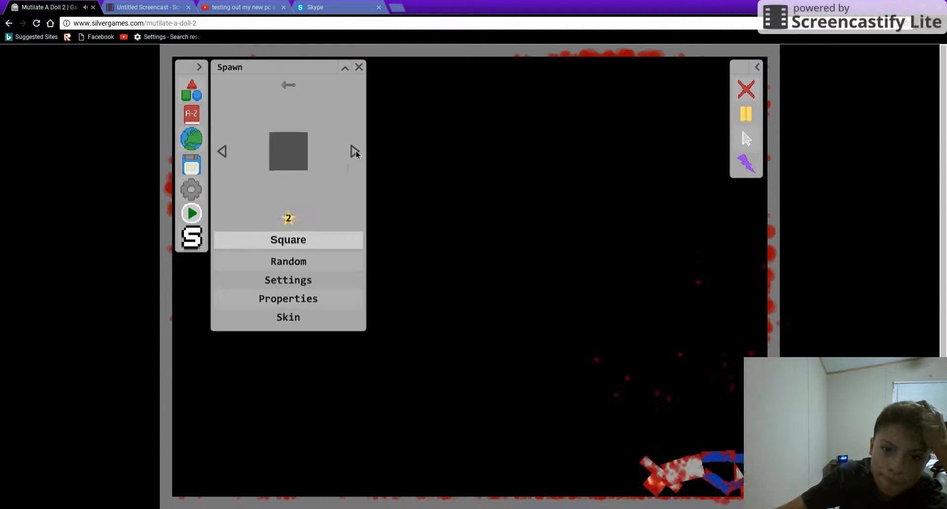
pyautogui.click(355, 151)
pyautogui.click(354, 152)
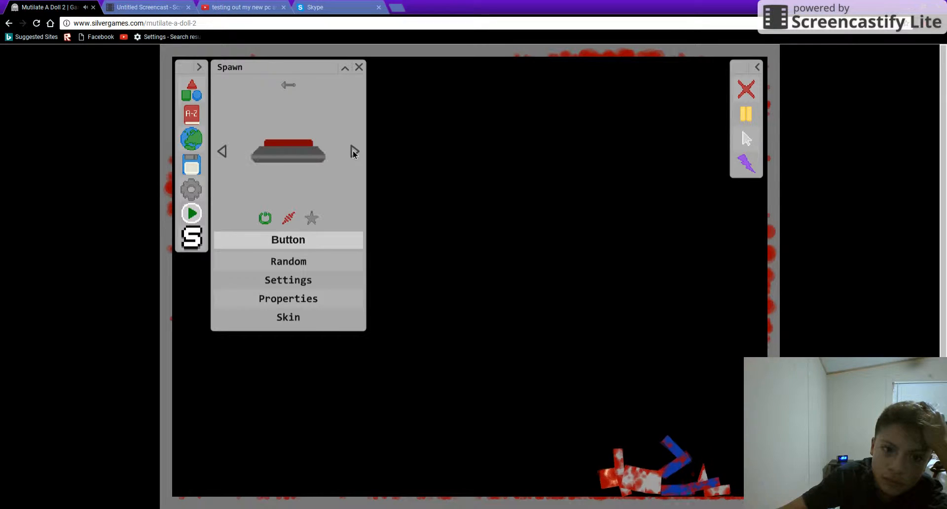
pyautogui.click(354, 152)
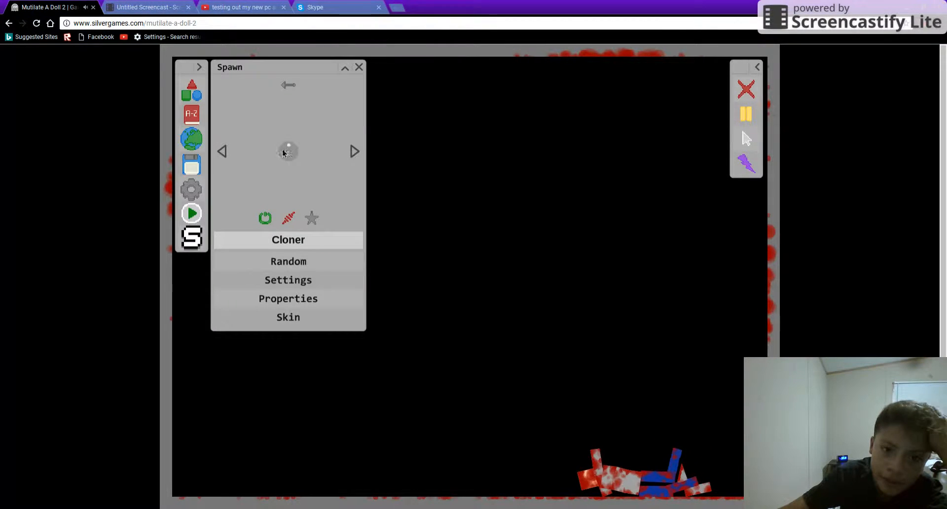
pyautogui.click(224, 153)
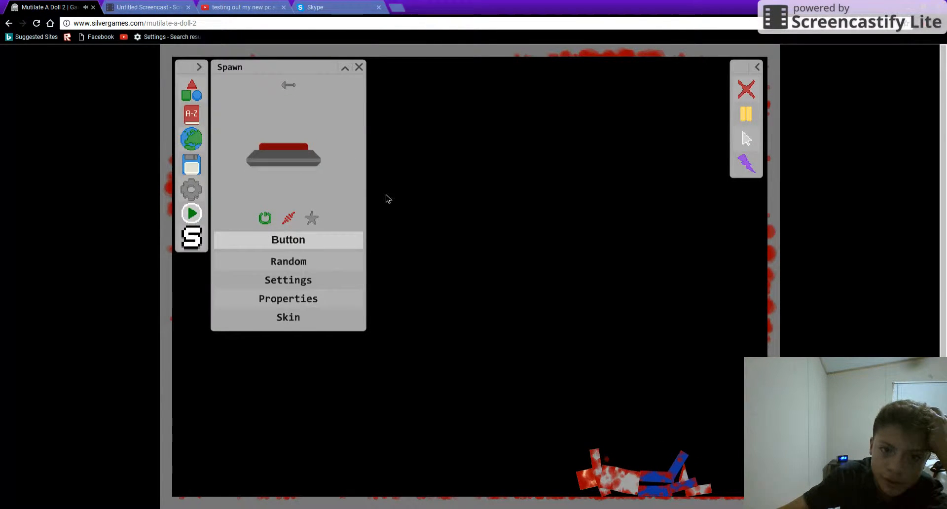
pyautogui.moveTo(385, 198); pyautogui.dragTo(458, 268)
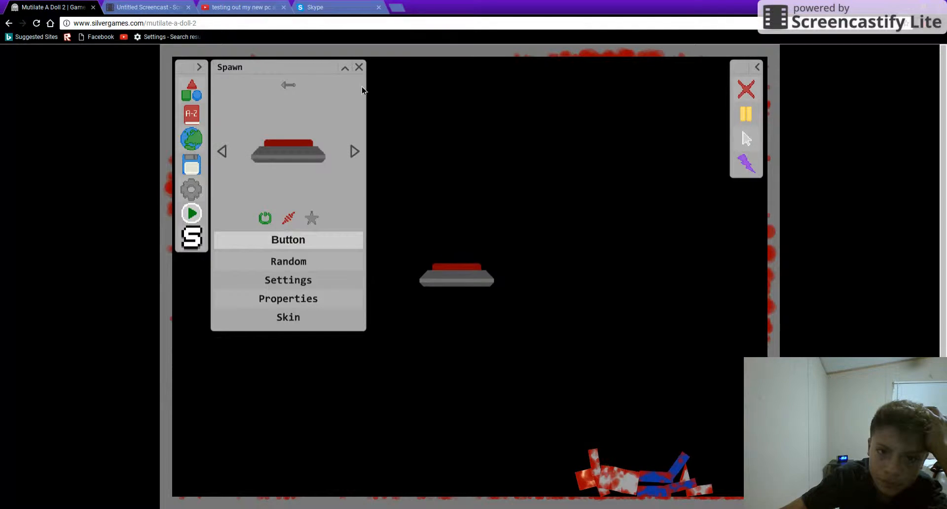
pyautogui.click(358, 67)
# Reset to a fresh doll and spawn a Button object beside it.
pyautogui.click(747, 92)
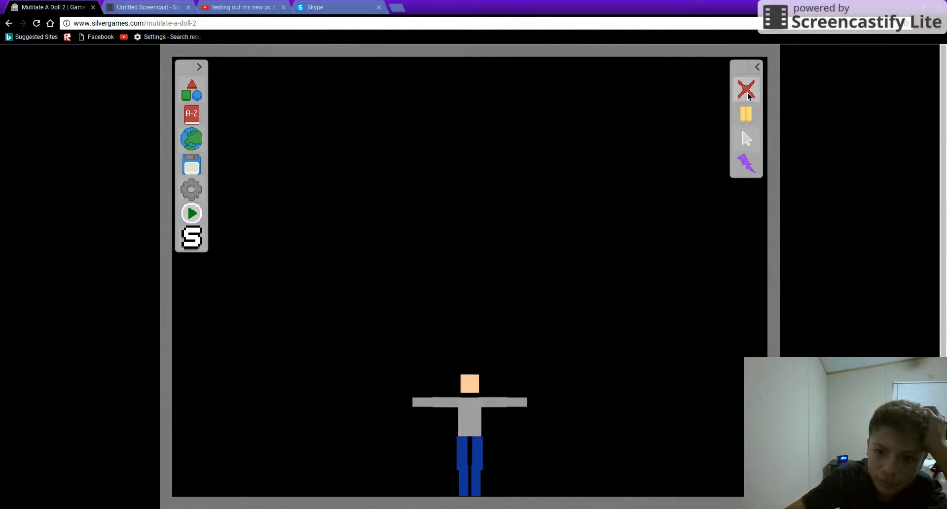
pyautogui.click(192, 115)
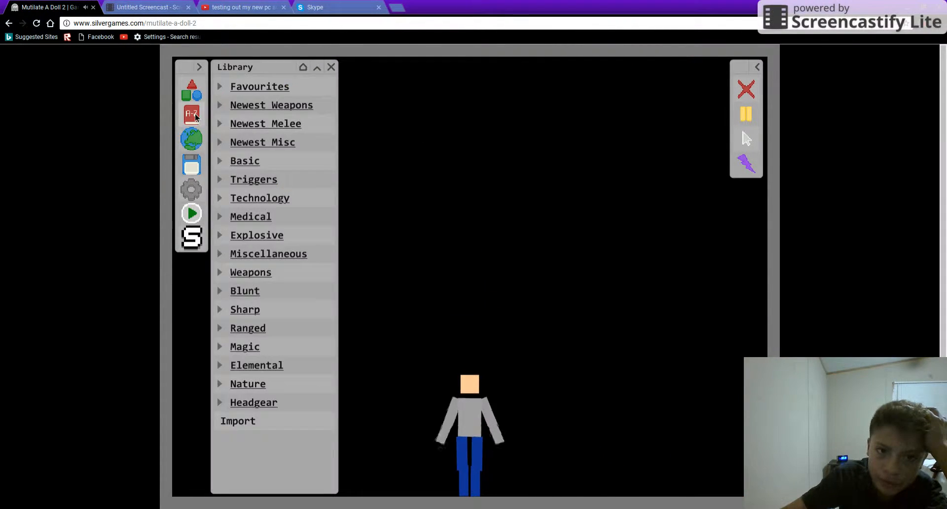
pyautogui.click(191, 94)
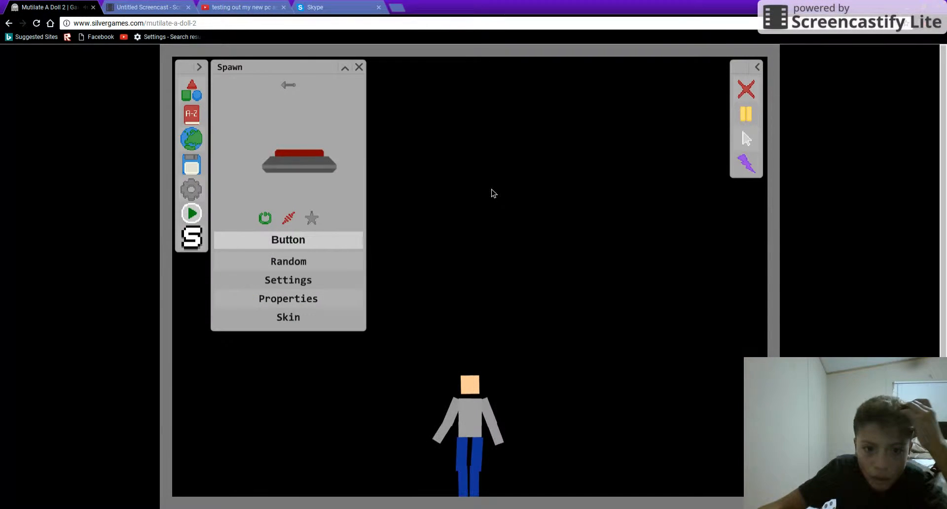
pyautogui.moveTo(491, 189); pyautogui.dragTo(559, 259)
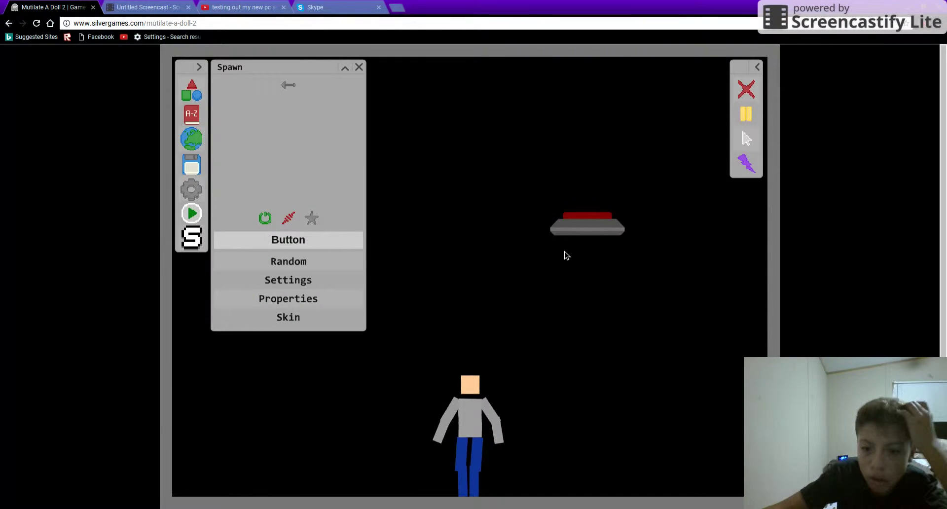
pyautogui.click(359, 67)
# Lift the ragdoll and repeatedly drop it onto the red button platform.
pyautogui.moveTo(485, 418); pyautogui.dragTo(527, 379)
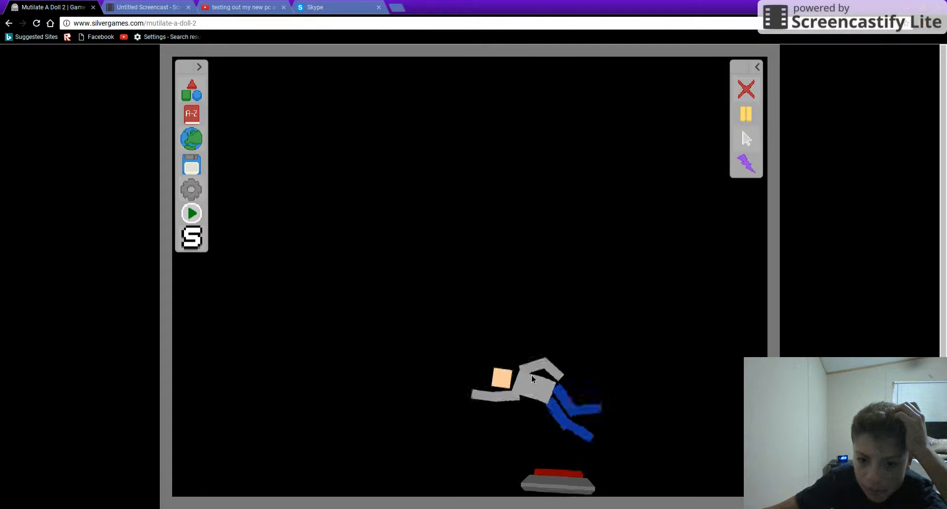
pyautogui.moveTo(526, 380); pyautogui.dragTo(538, 453)
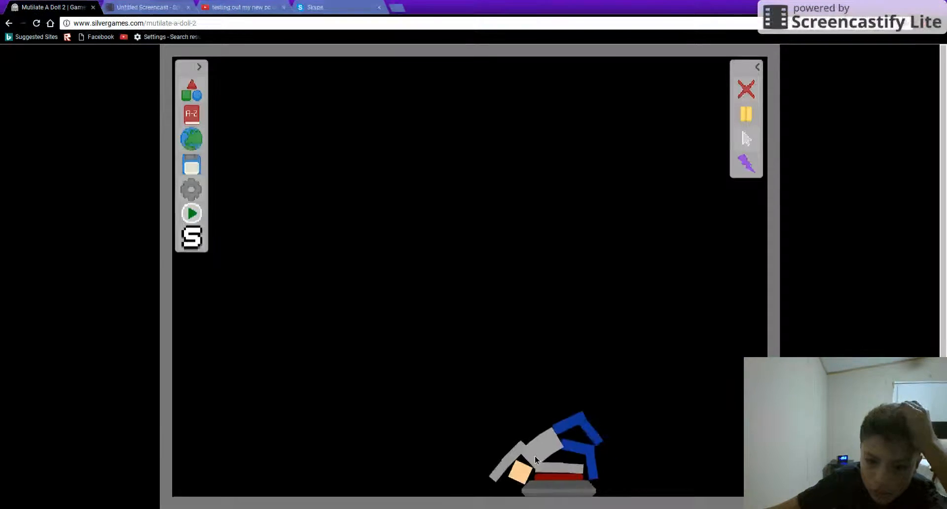
pyautogui.moveTo(538, 453); pyautogui.dragTo(548, 349)
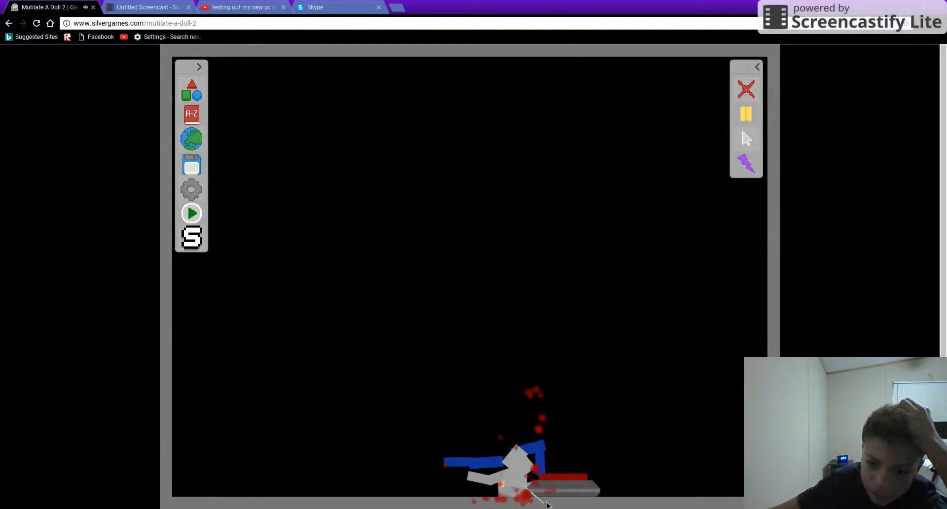
pyautogui.moveTo(548, 459); pyautogui.dragTo(587, 354)
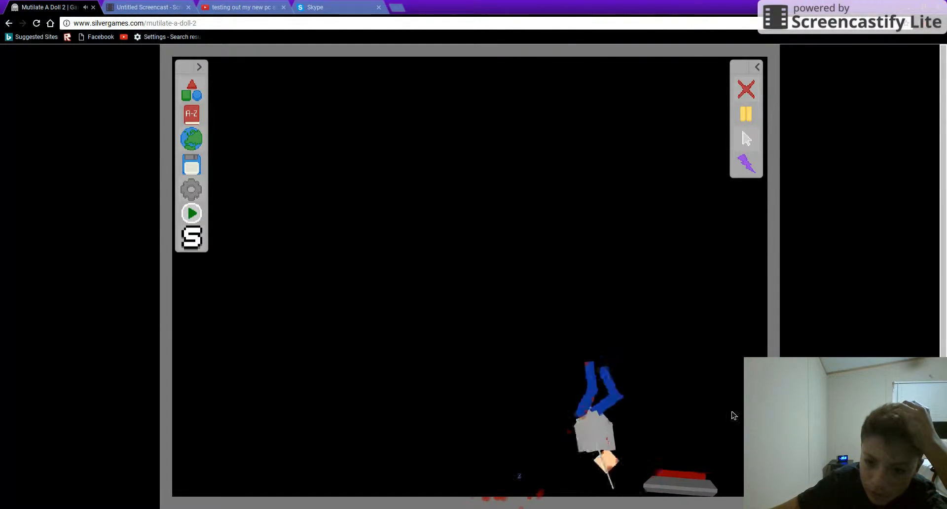
pyautogui.moveTo(592, 459)
pyautogui.mouseDown()
pyautogui.moveTo(580, 294)
pyautogui.moveTo(615, 285)
pyautogui.mouseUp()
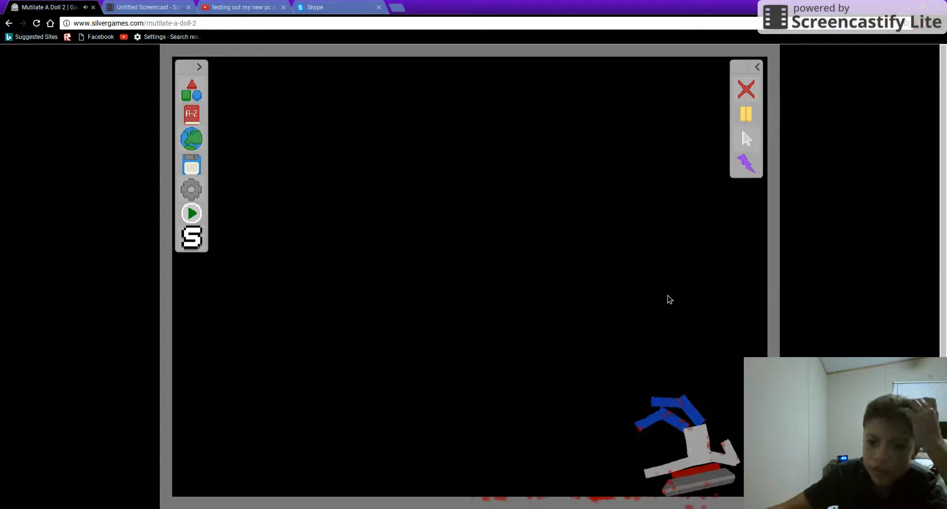
# Spawn an Arc Grenade from the Explosive library and lift the ragdoll into its blast.
pyautogui.click(194, 117)
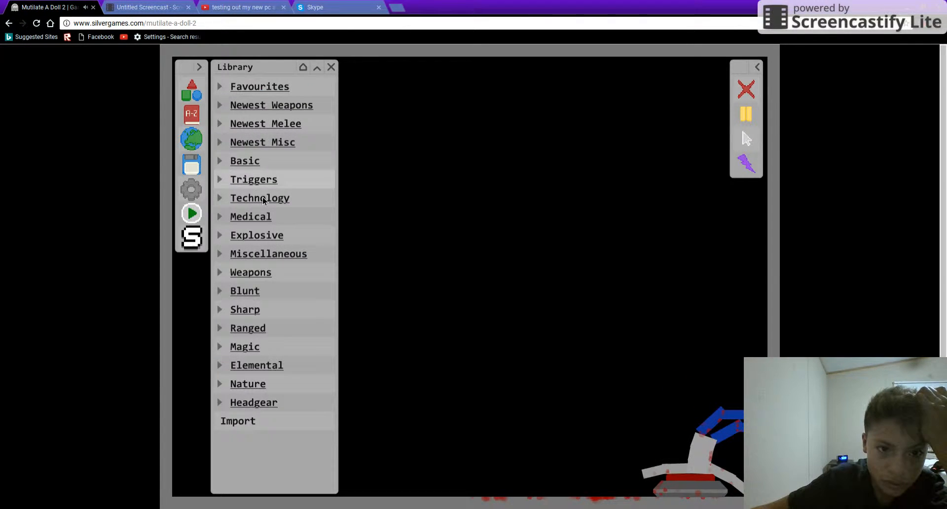
pyautogui.click(259, 235)
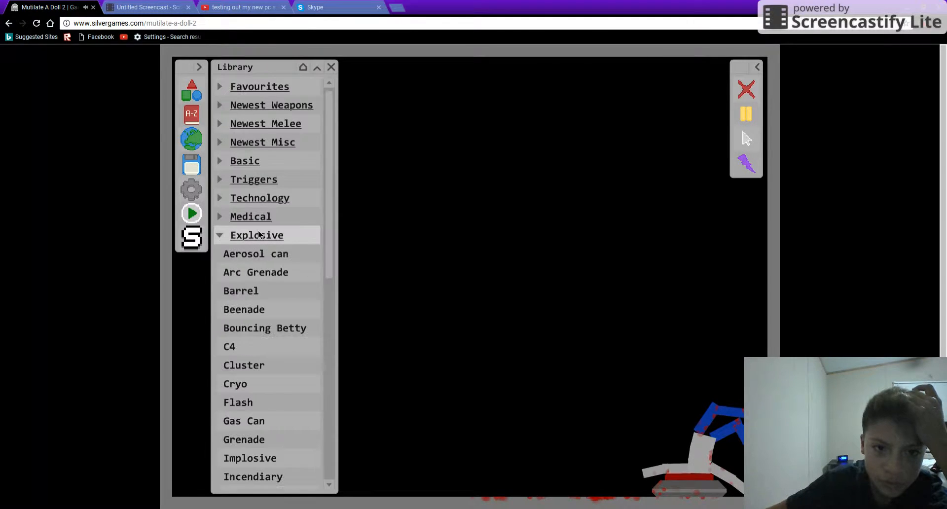
pyautogui.click(259, 237)
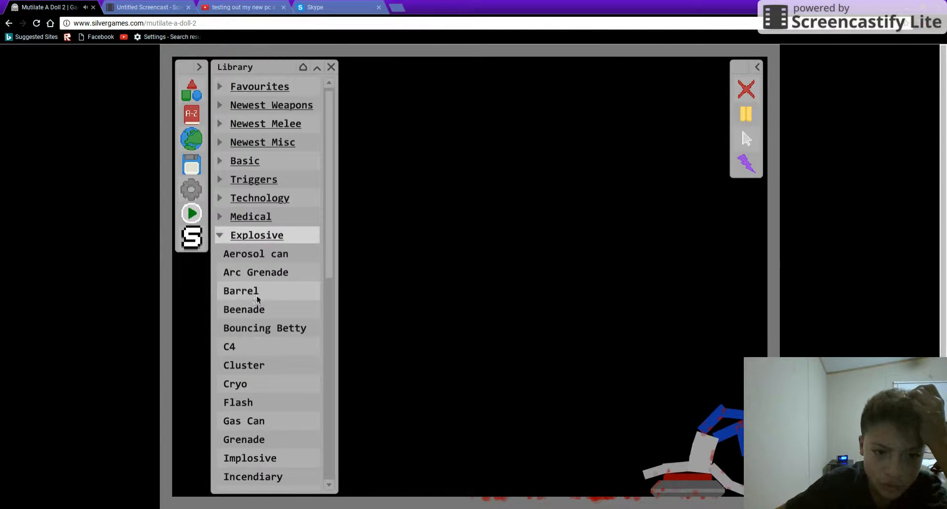
pyautogui.click(252, 277)
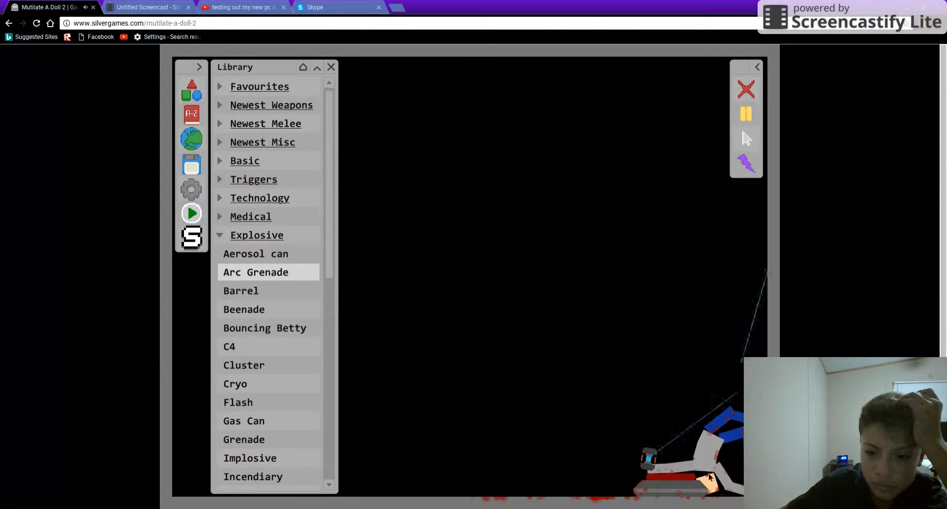
pyautogui.moveTo(650, 460)
pyautogui.mouseDown()
pyautogui.moveTo(595, 270)
pyautogui.moveTo(582, 301)
pyautogui.mouseUp()
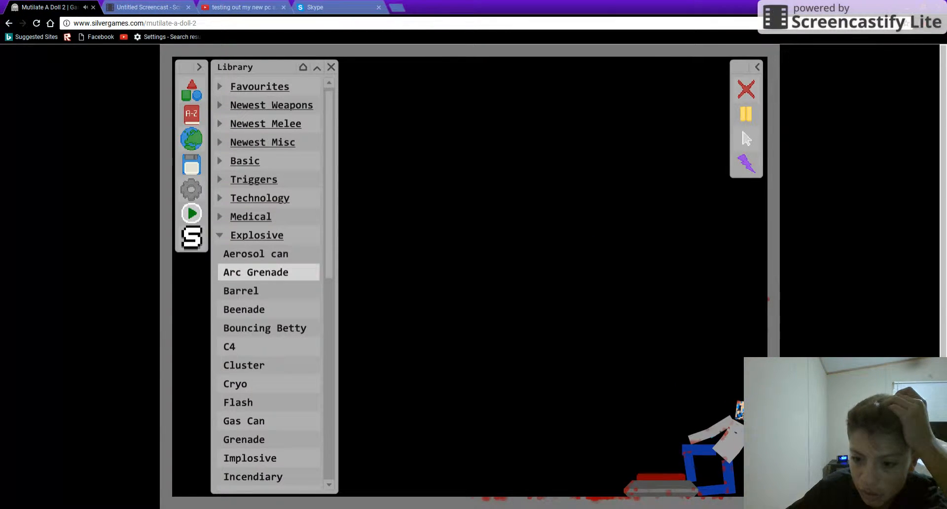
# Spawn a C4 charge, pull the ragdoll into it and drag a blasted piece up afterward.
pyautogui.click(245, 347)
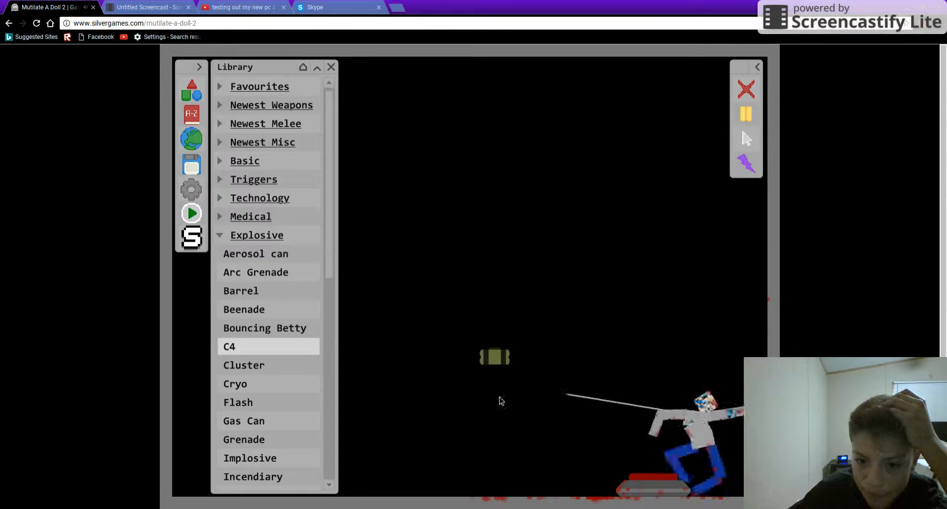
pyautogui.moveTo(703, 444); pyautogui.dragTo(385, 381)
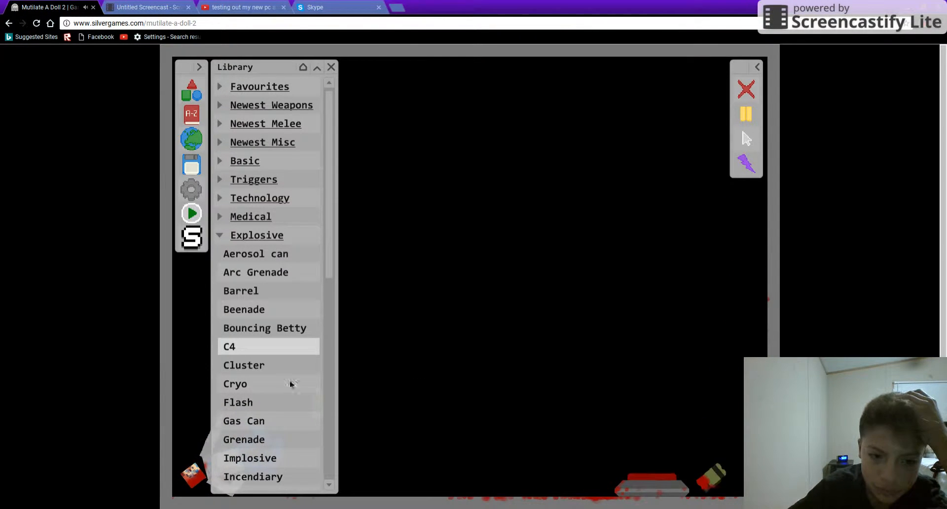
pyautogui.moveTo(204, 468); pyautogui.dragTo(474, 408)
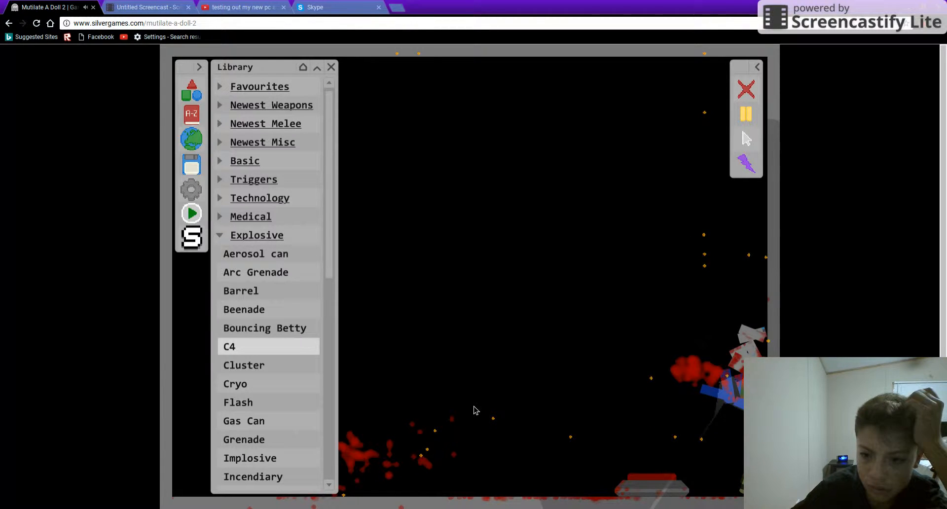
# Reset to a fresh ragdoll, stick C4 on its head and topple it over.
pyautogui.press('r')
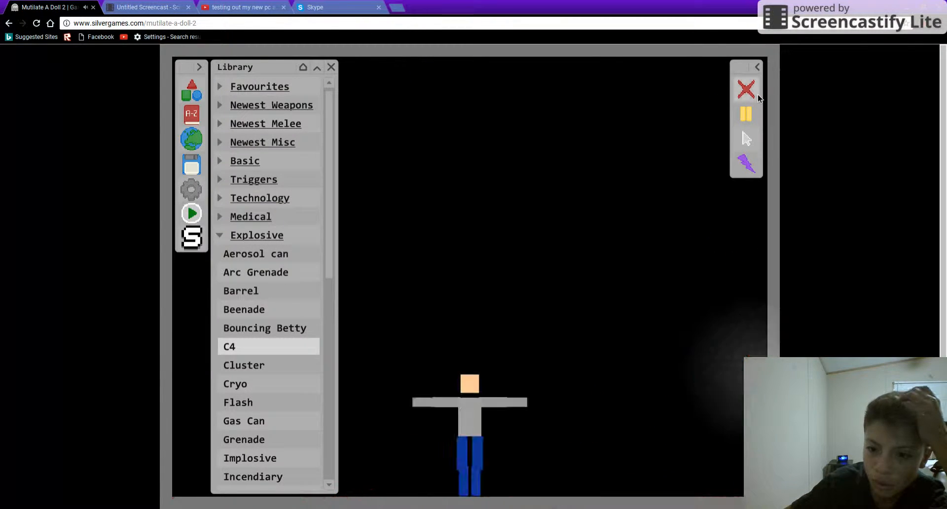
pyautogui.moveTo(282, 347); pyautogui.dragTo(474, 382)
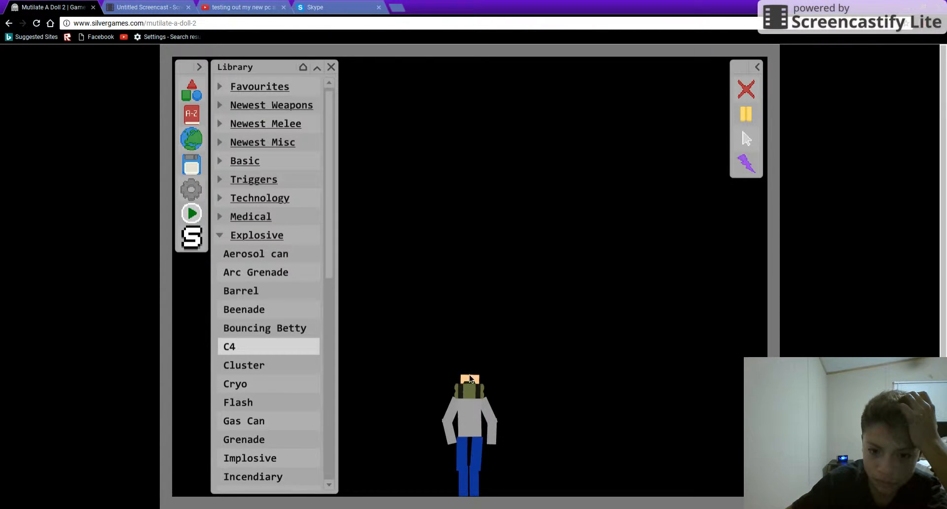
pyautogui.moveTo(461, 420); pyautogui.dragTo(557, 440)
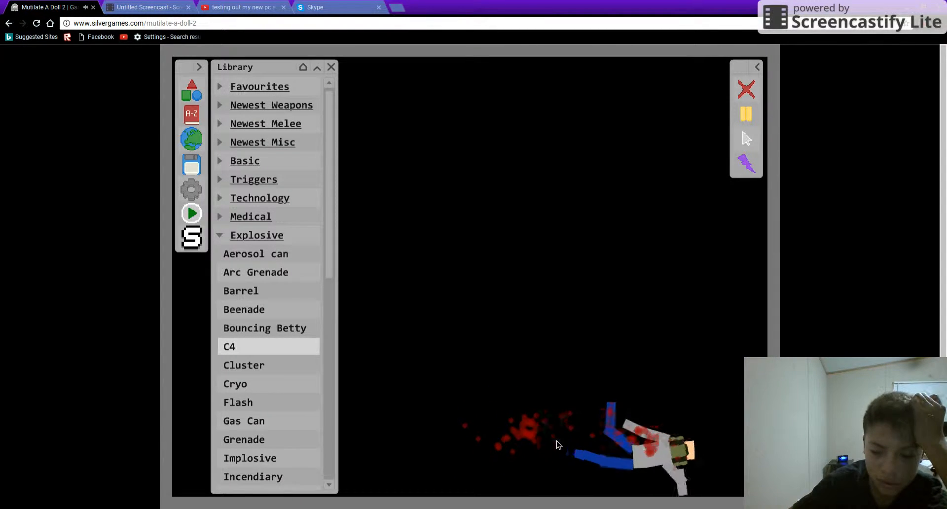
# Spawn a Cryo grenade onto the toppled ragdoll to freeze it solid.
pyautogui.click(288, 348)
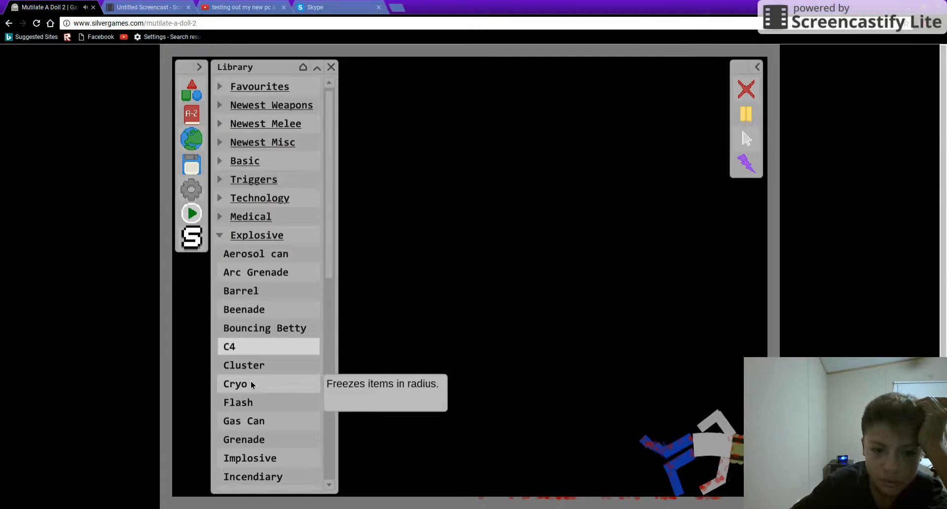
pyautogui.moveTo(251, 380); pyautogui.dragTo(598, 406)
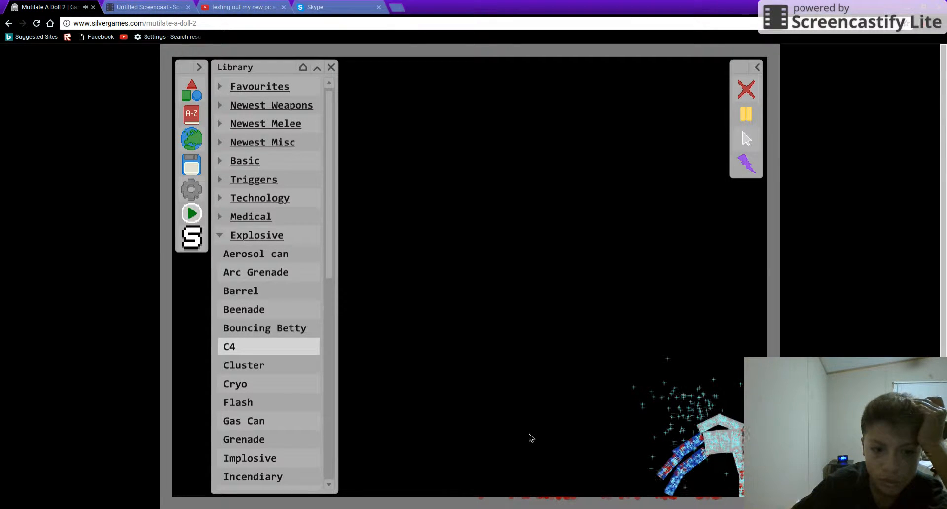
pyautogui.moveTo(263, 348); pyautogui.dragTo(268, 347)
pyautogui.scroll(-5, 268, 347)
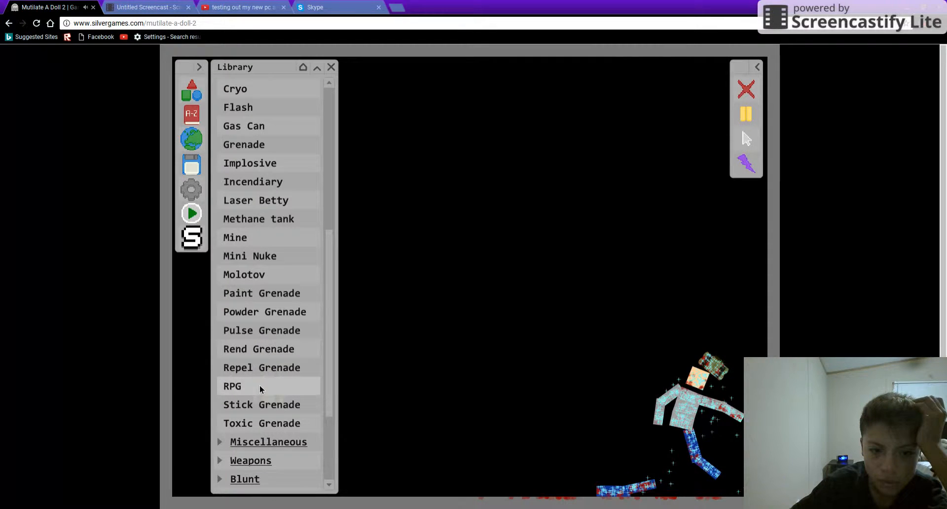
# Place an RPG, fire it at the frozen ragdoll and reset the scene.
pyautogui.moveTo(265, 387); pyautogui.dragTo(360, 389)
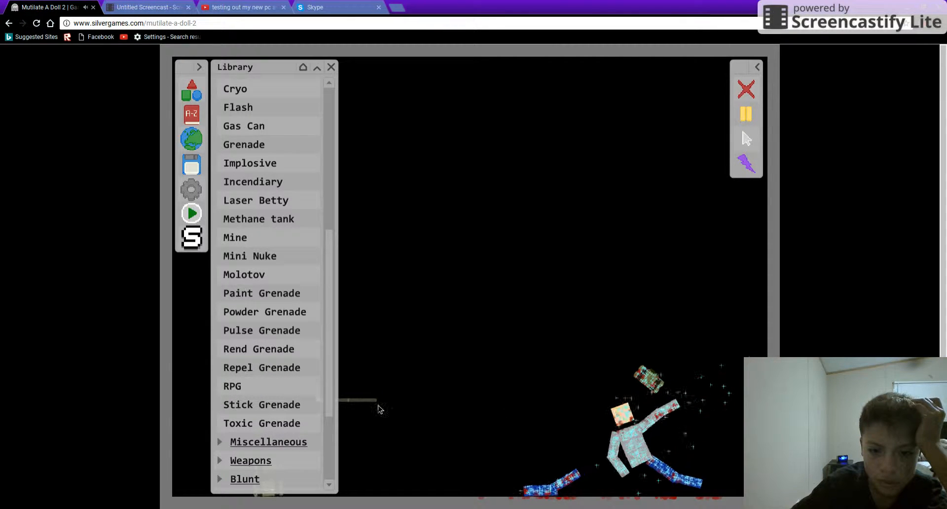
pyautogui.click(630, 442)
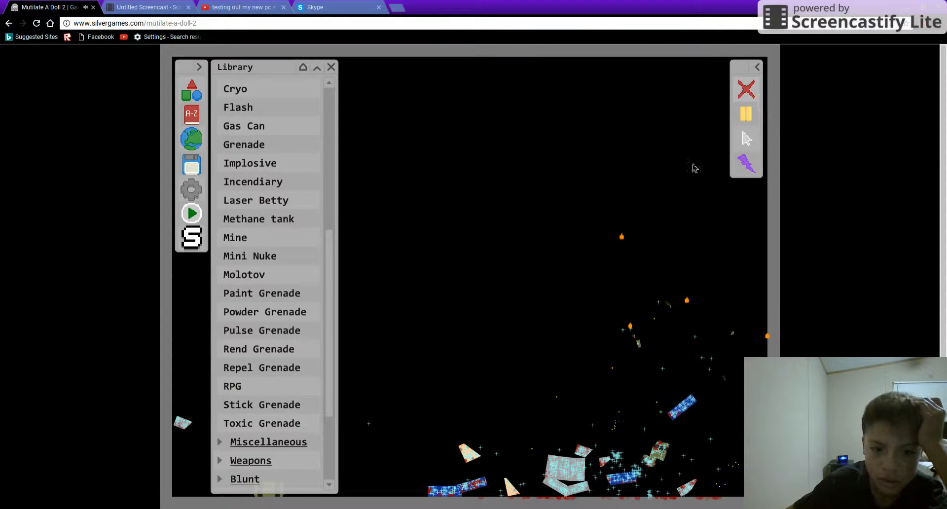
pyautogui.press('r')
# Select the RPG again, then clear the wreckage back to a fresh ragdoll.
pyautogui.click(268, 392)
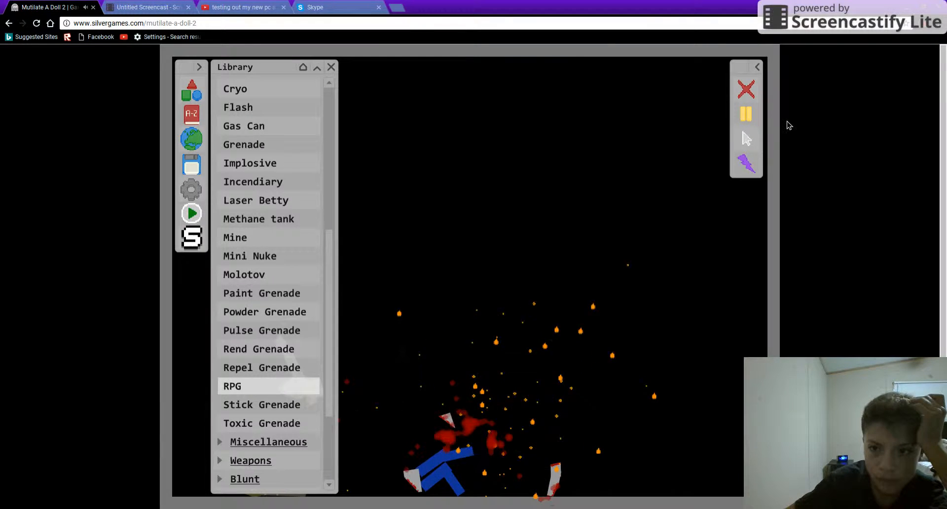
pyautogui.click(746, 91)
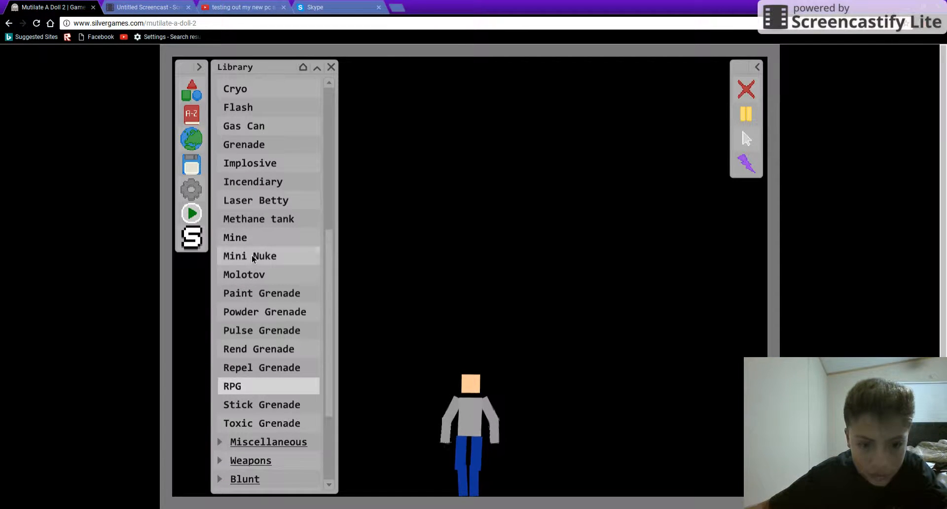
# Spawn a Mini Nuke and fling the ragdoll toward it.
pyautogui.click(294, 256)
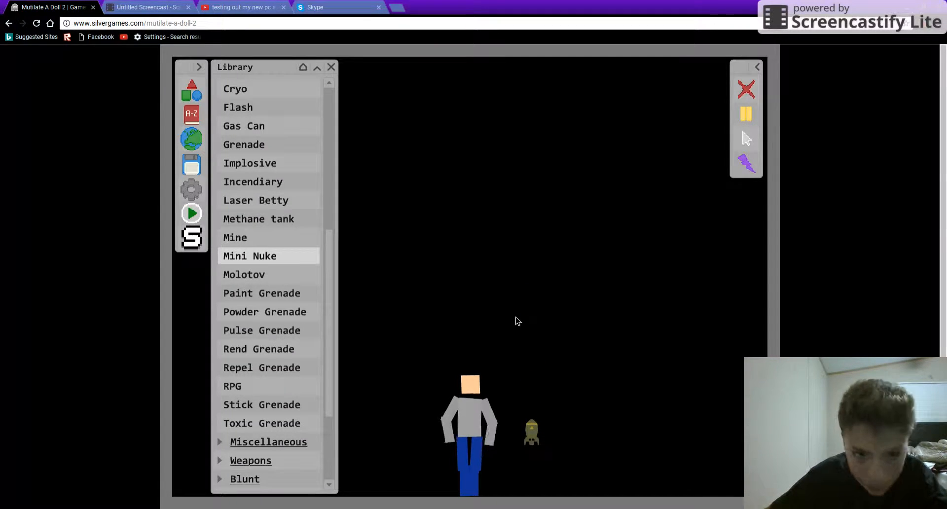
pyautogui.moveTo(458, 403); pyautogui.dragTo(597, 467)
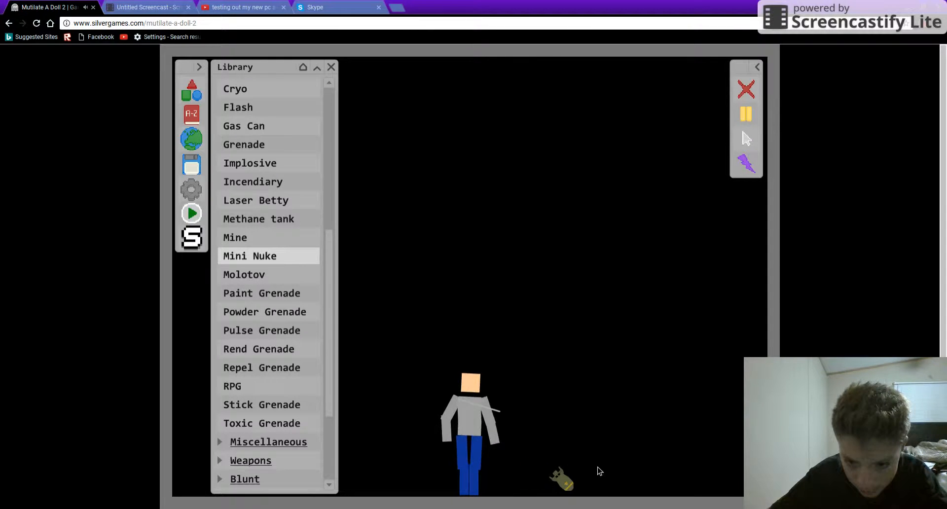